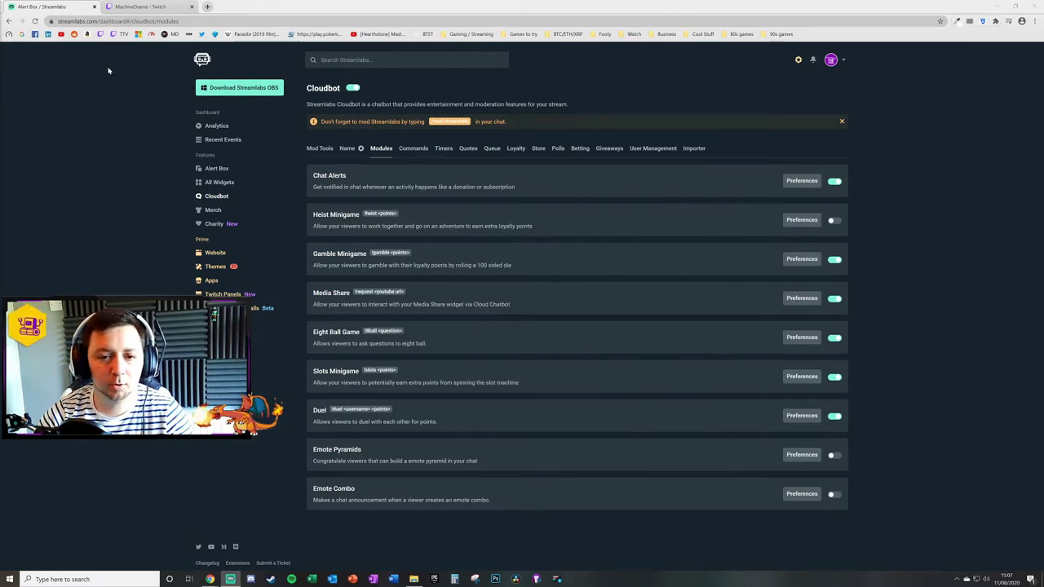
pyautogui.click(109, 21)
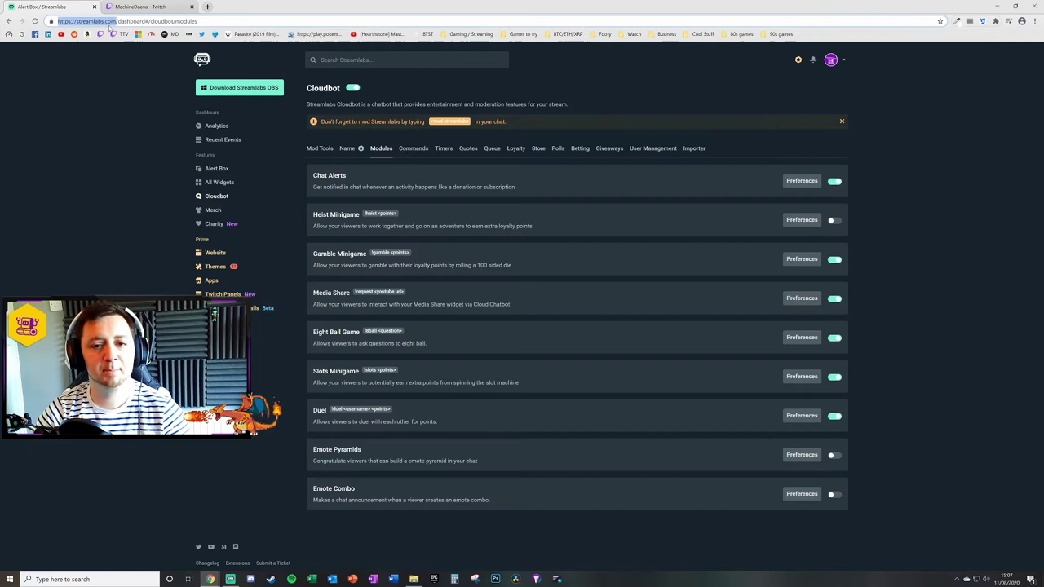
pyautogui.click(80, 138)
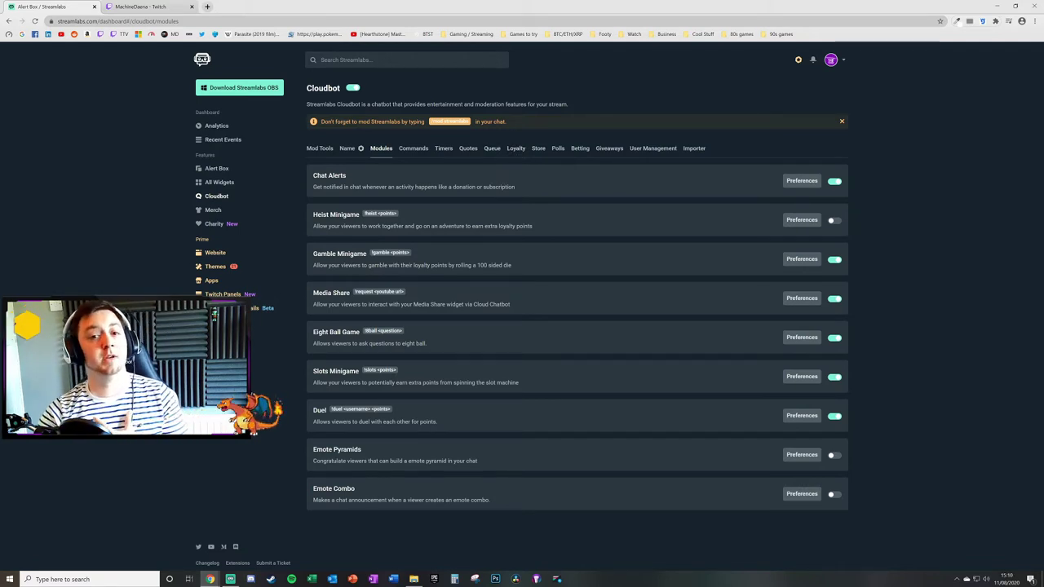
# Review Cloudbot's loyalty users, loyalty settings and store items, and return to the modules list
pyautogui.click(516, 151)
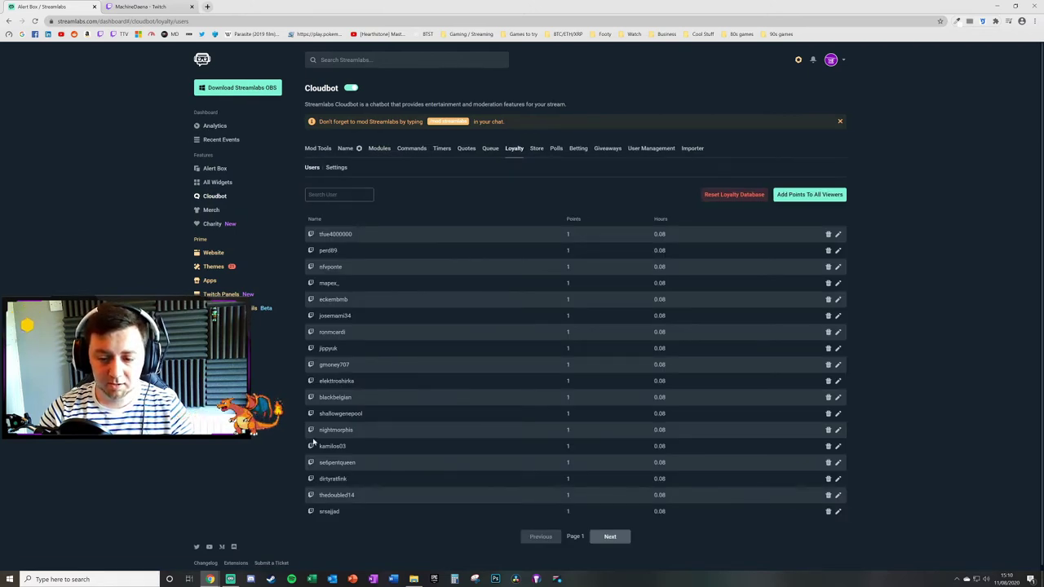
pyautogui.click(336, 167)
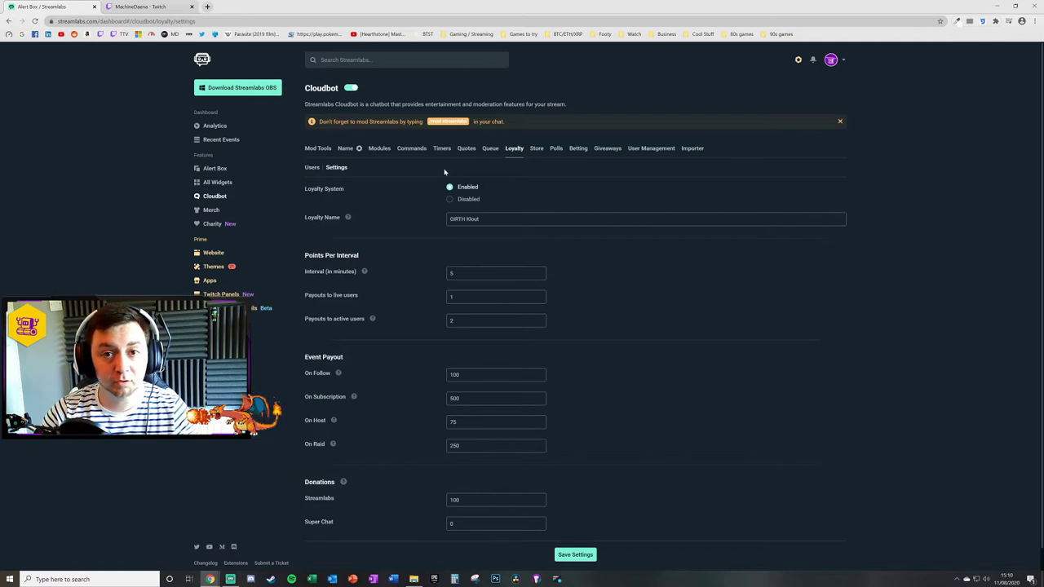
pyautogui.moveTo(483, 218); pyautogui.dragTo(351, 210)
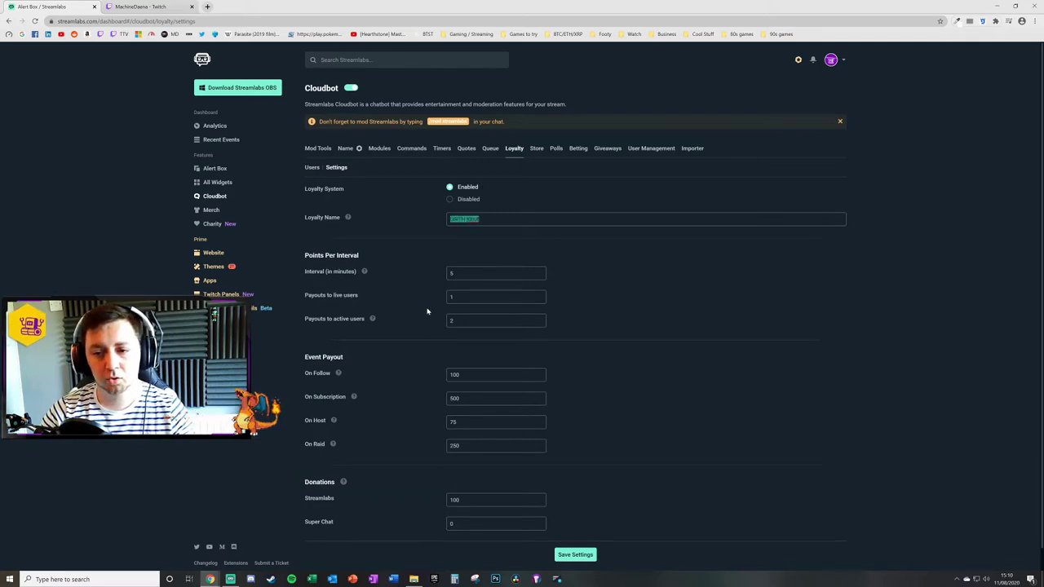
pyautogui.click(539, 150)
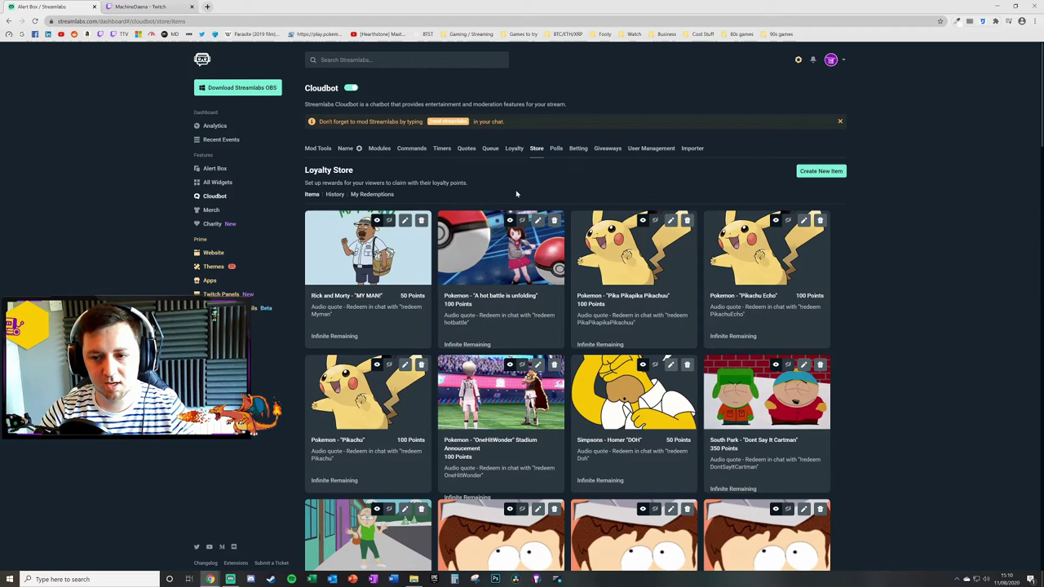
pyautogui.click(515, 149)
pyautogui.click(379, 150)
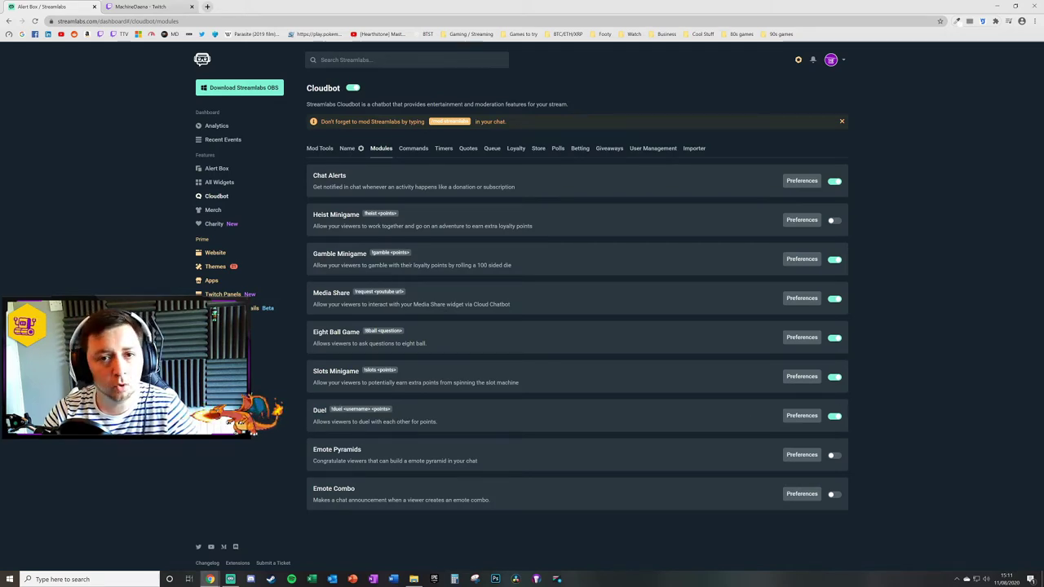
# Open the preferences of the Duel module
pyautogui.click(464, 422)
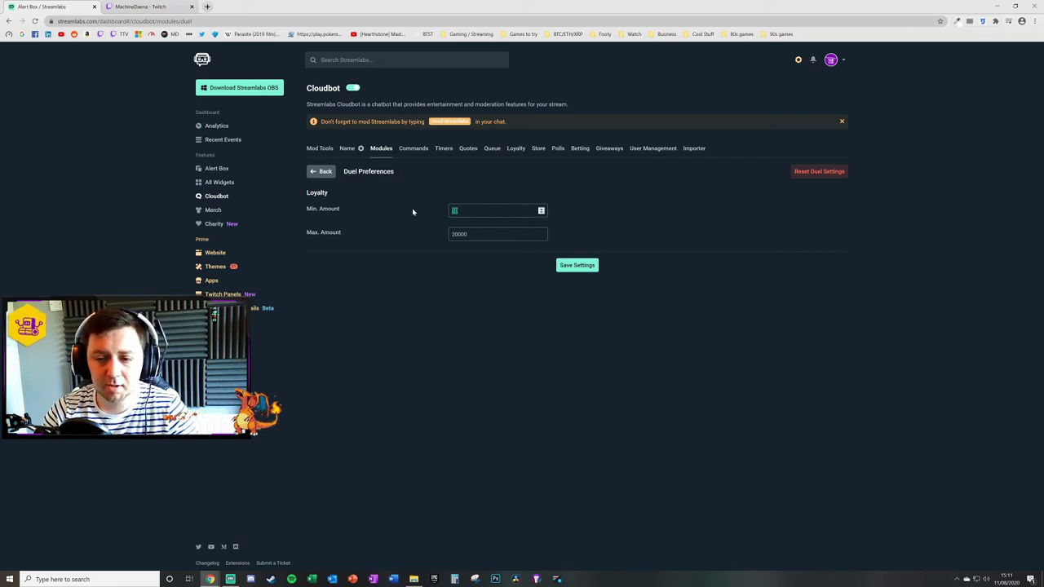
pyautogui.click(388, 287)
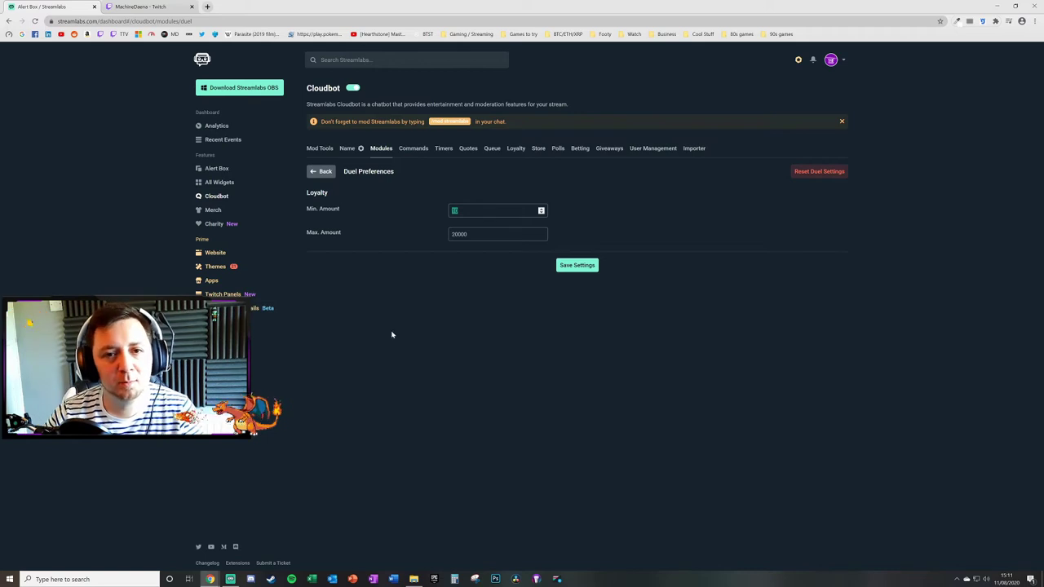
pyautogui.press('Tab')
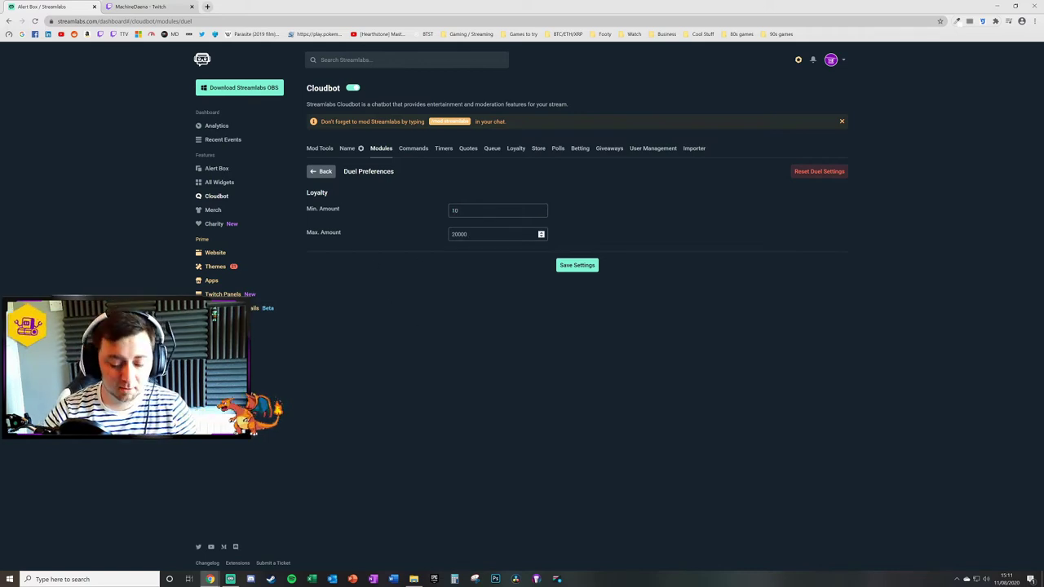
pyautogui.write('00')
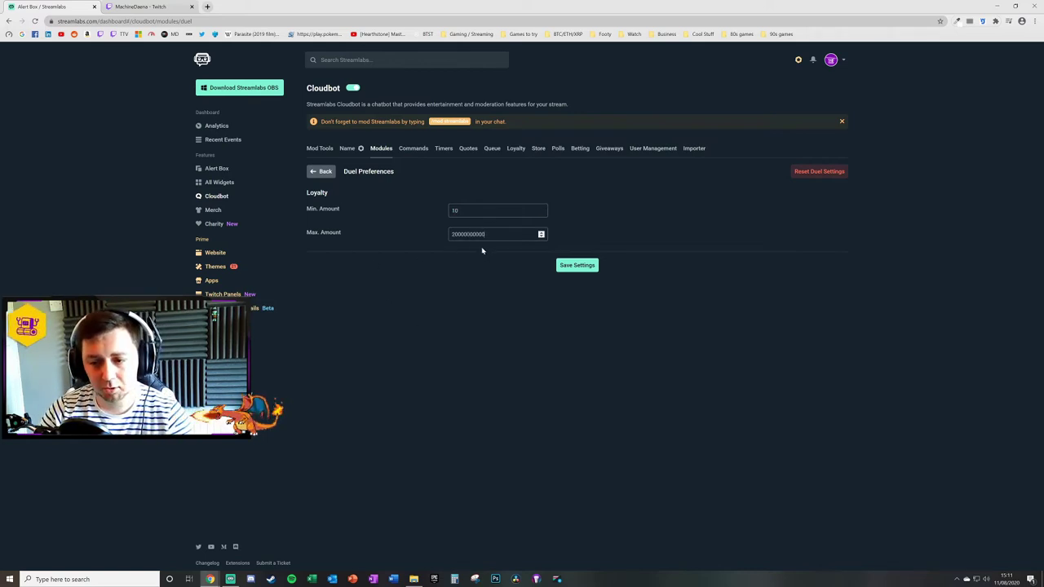
pyautogui.write('00')
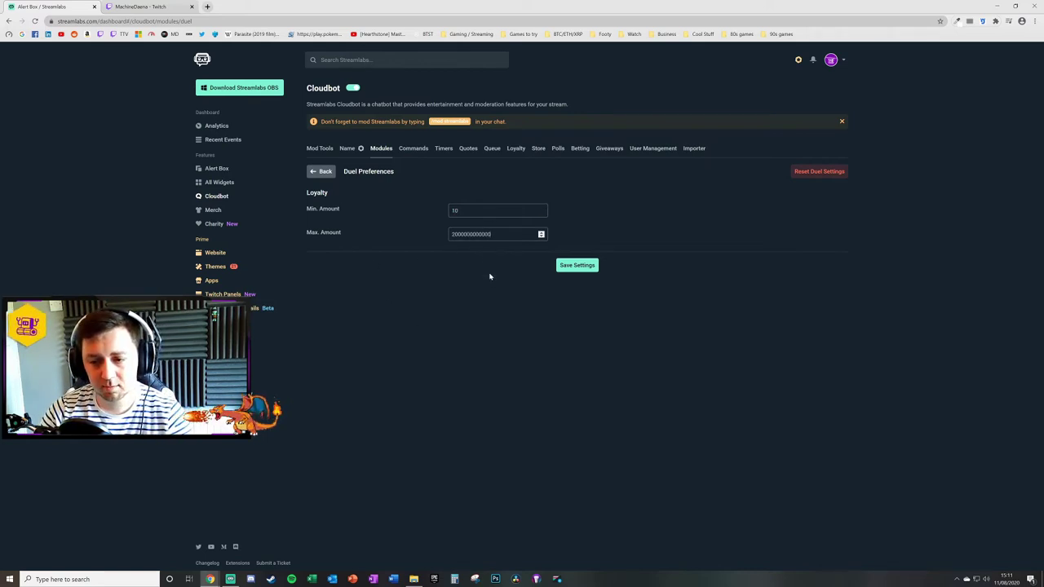
pyautogui.click(578, 265)
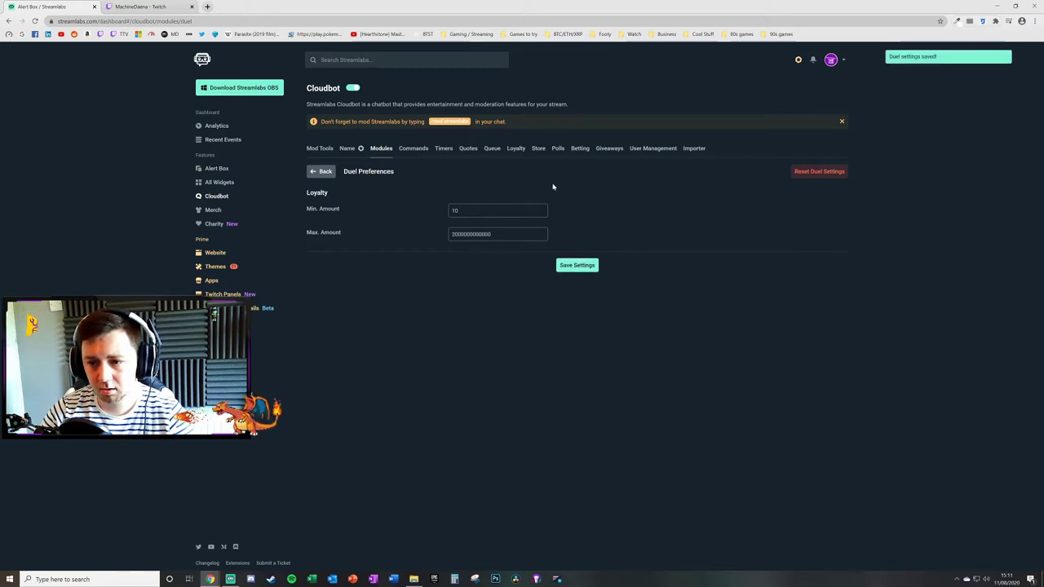
# Set the maximum duel amount to 200000 and return to the modules list
pyautogui.moveTo(491, 234); pyautogui.dragTo(272, 237)
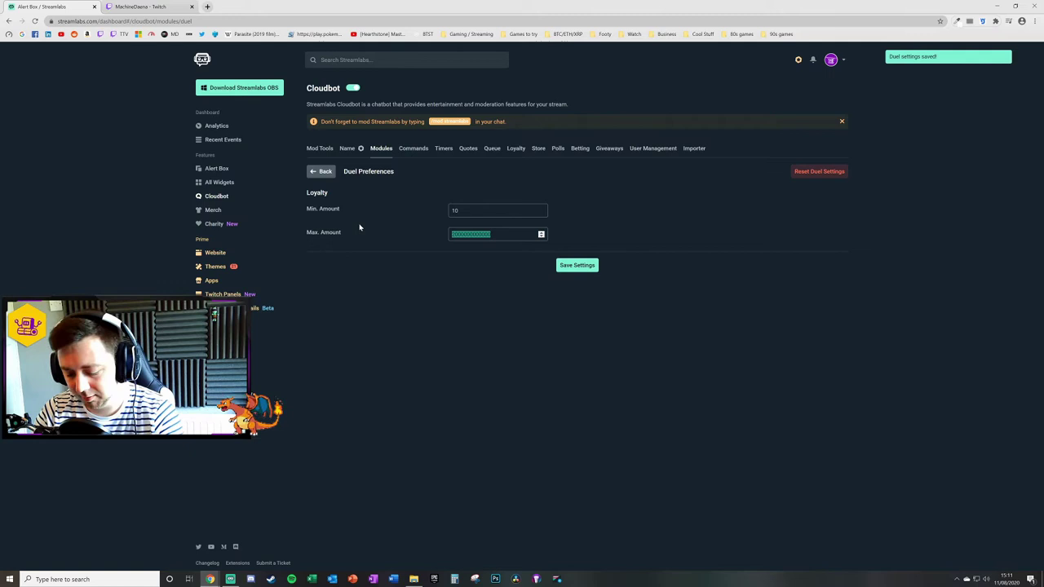
pyautogui.write('2000')
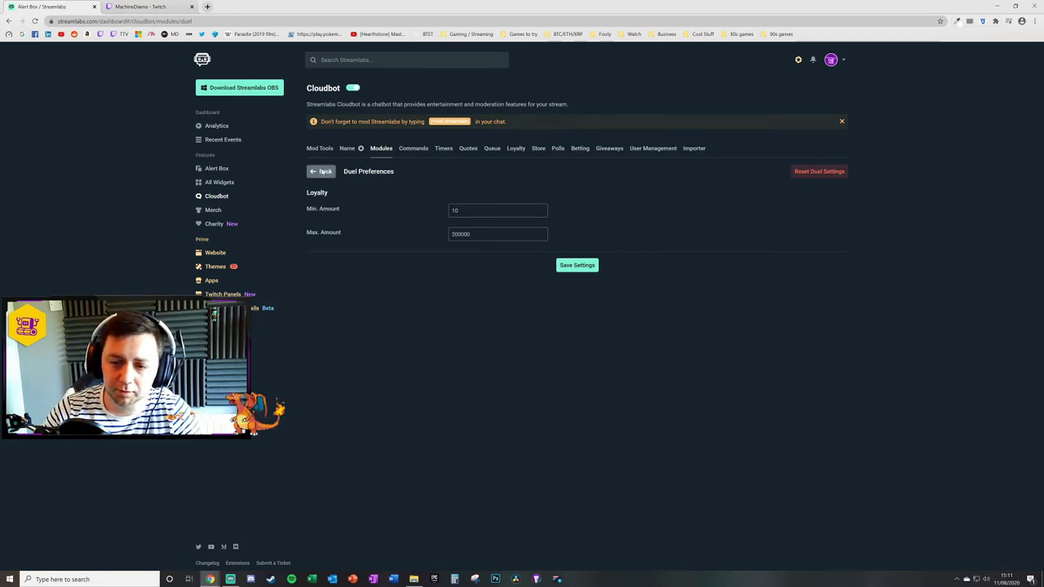
pyautogui.click(320, 171)
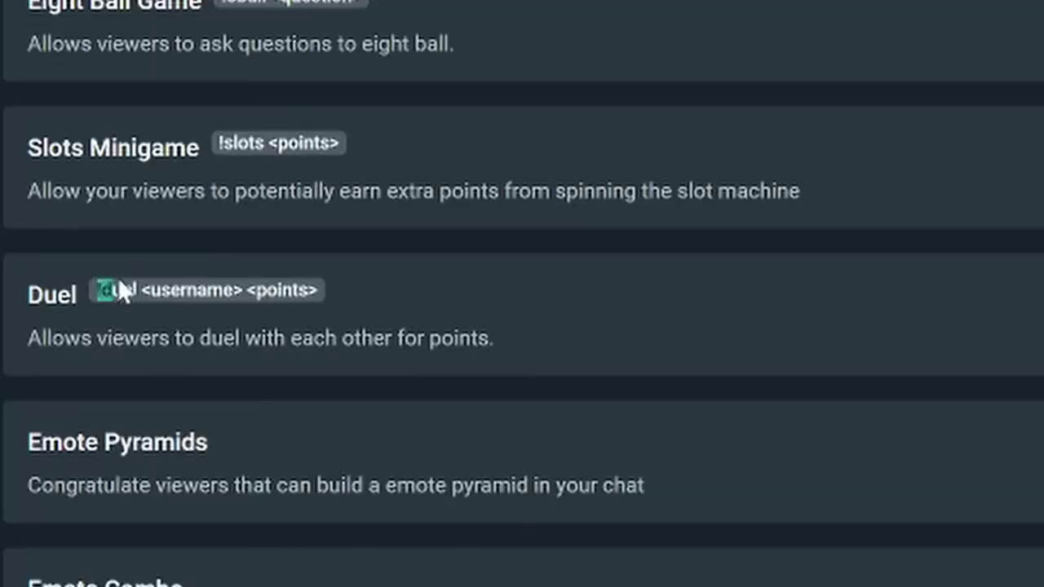
# Examine the Duel syntax in the modules list and the !duel, !accept, !deny and !cancel entries among Cloudbot's default commands
pyautogui.doubleClick(139, 287)
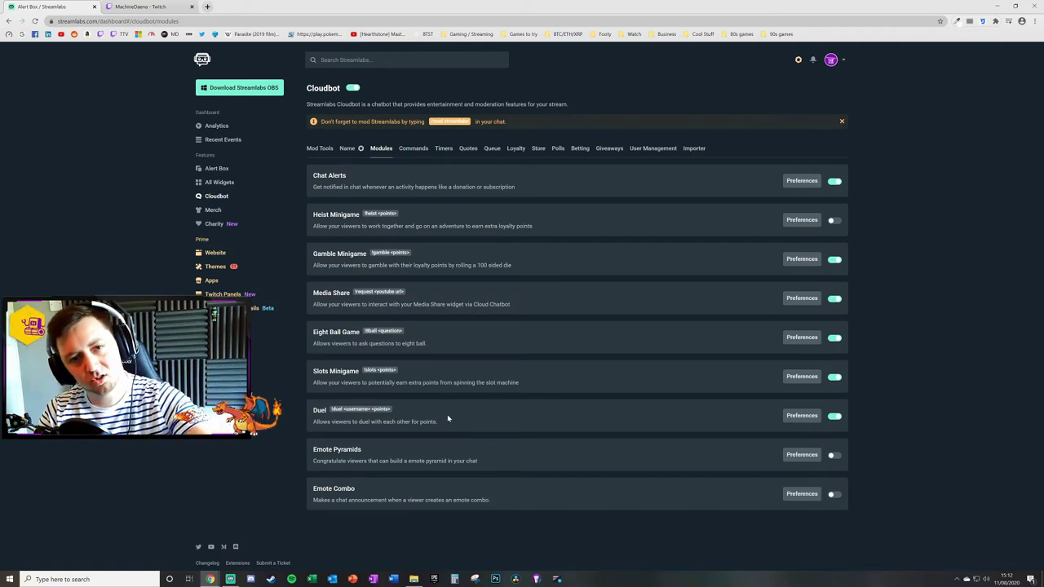
pyautogui.click(414, 149)
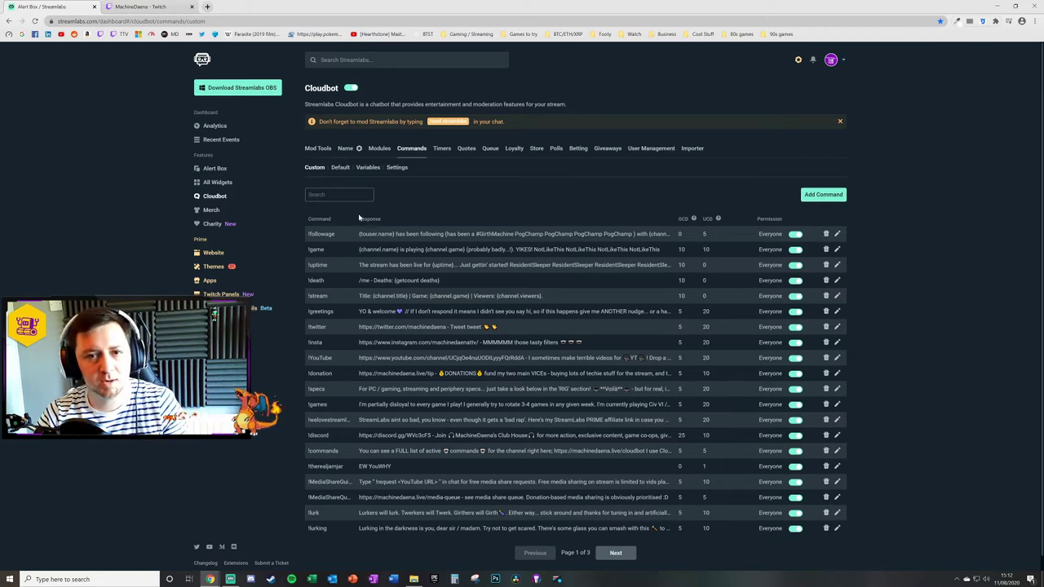
pyautogui.click(347, 166)
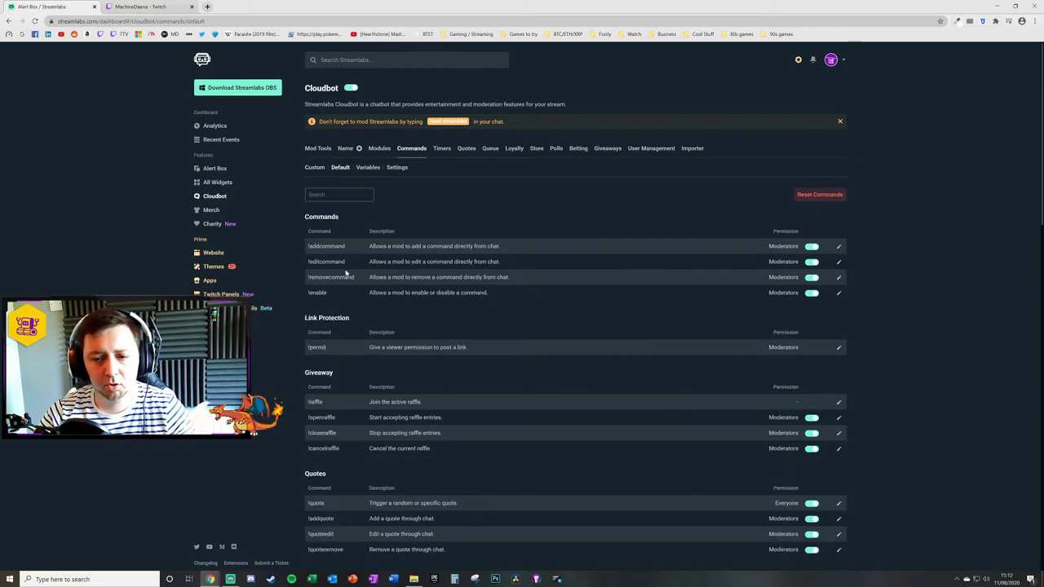
pyautogui.scroll(-15, 362, 377)
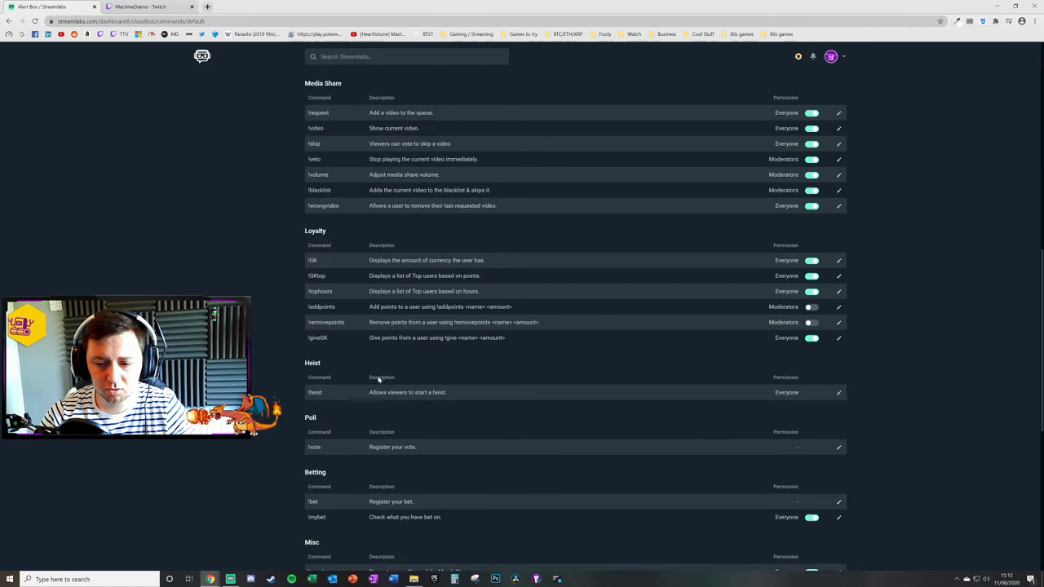
pyautogui.scroll(-5, 326, 342)
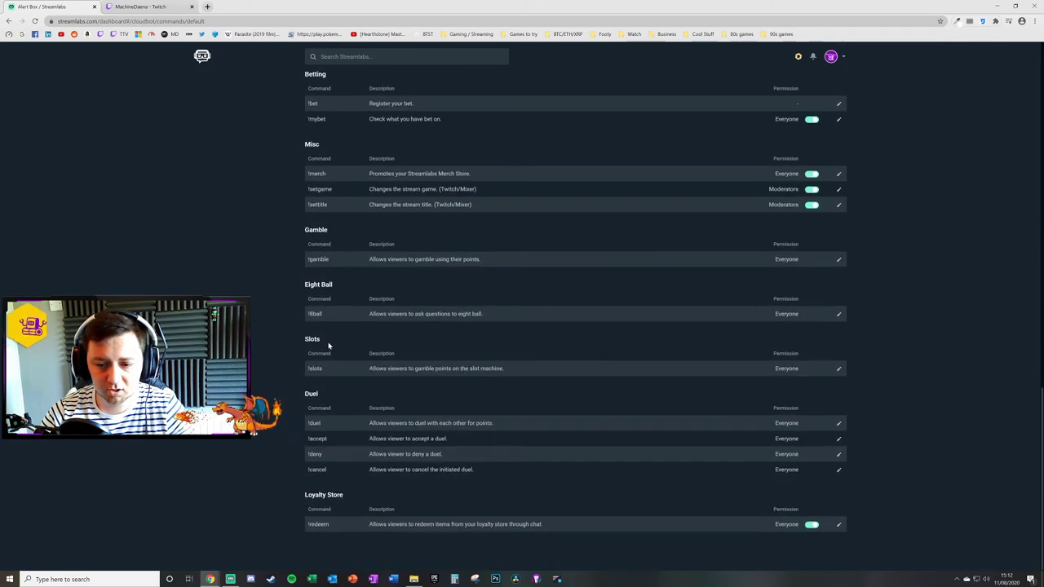
pyautogui.click(318, 405)
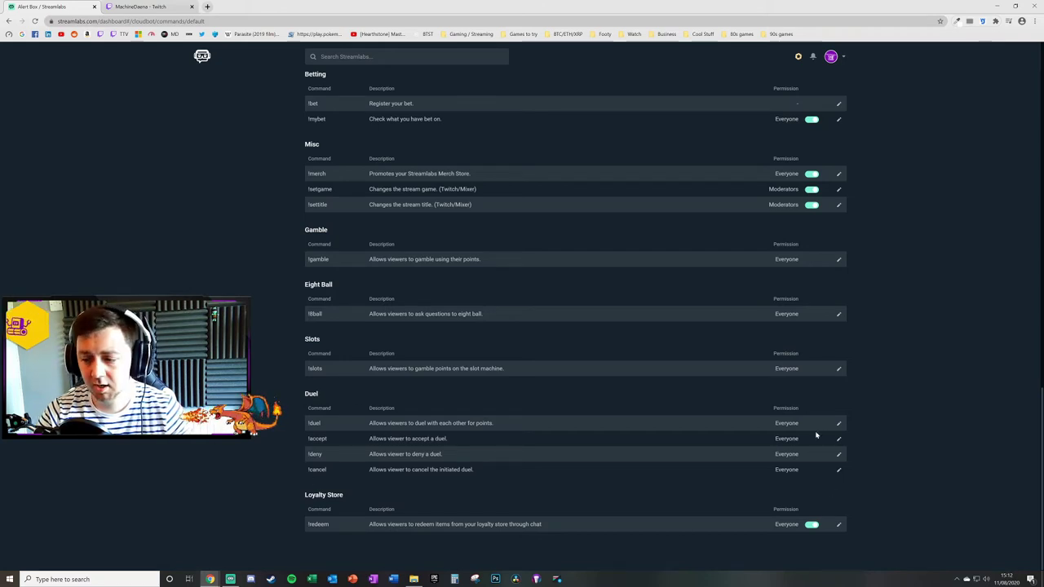
pyautogui.moveTo(325, 425); pyautogui.dragTo(315, 471)
pyautogui.click(325, 427)
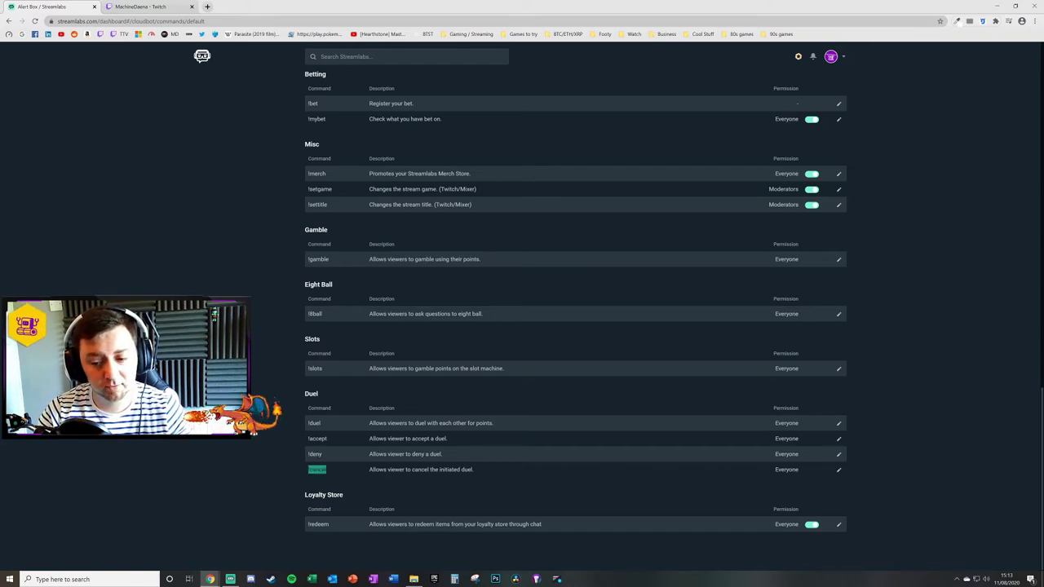
pyautogui.moveTo(369, 469); pyautogui.dragTo(405, 470)
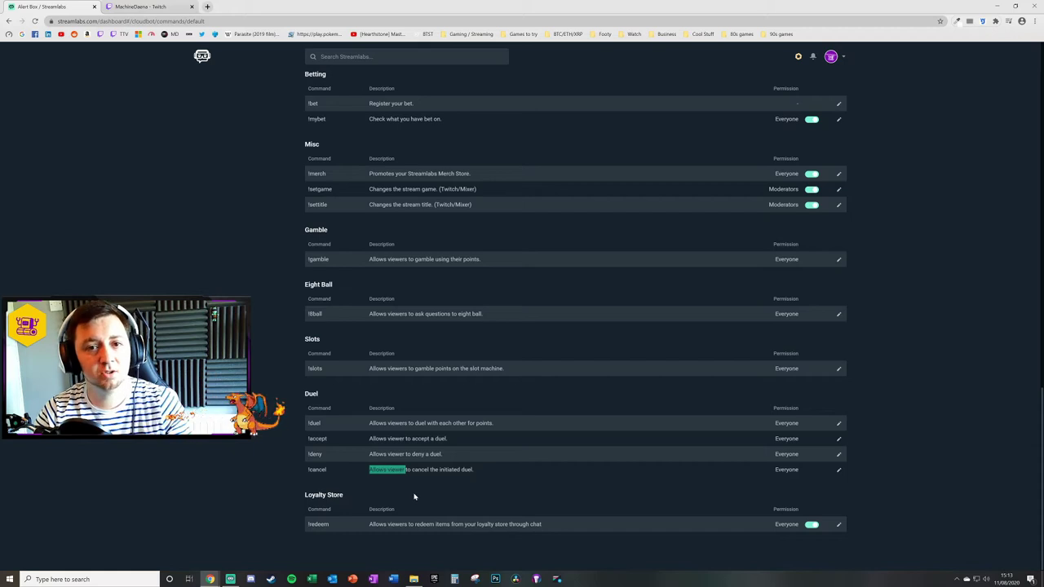
# Open the default !duel command for editing and look at its permission options without changing them
pyautogui.click(839, 423)
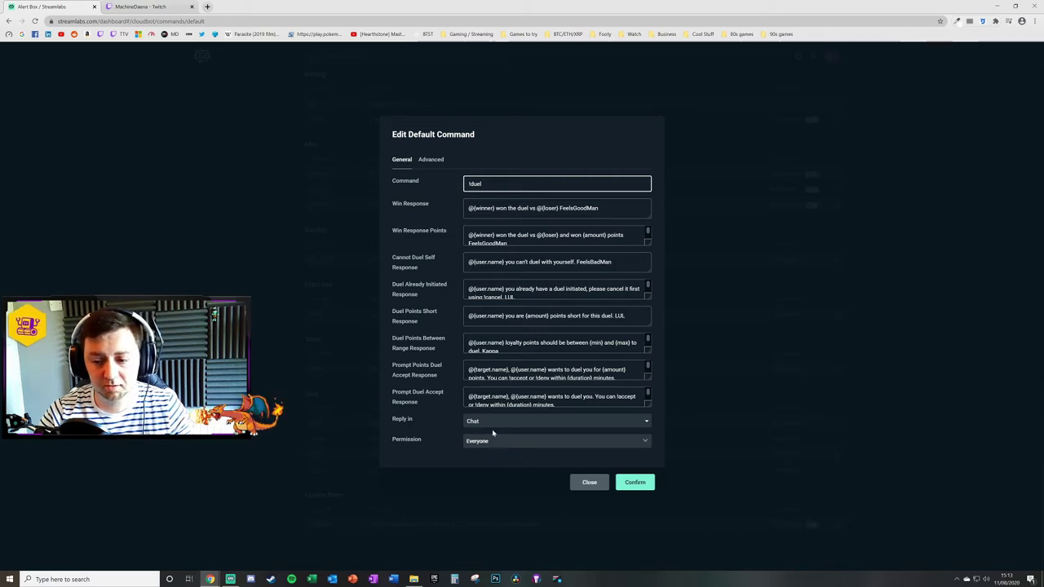
pyautogui.click(492, 440)
pyautogui.click(436, 463)
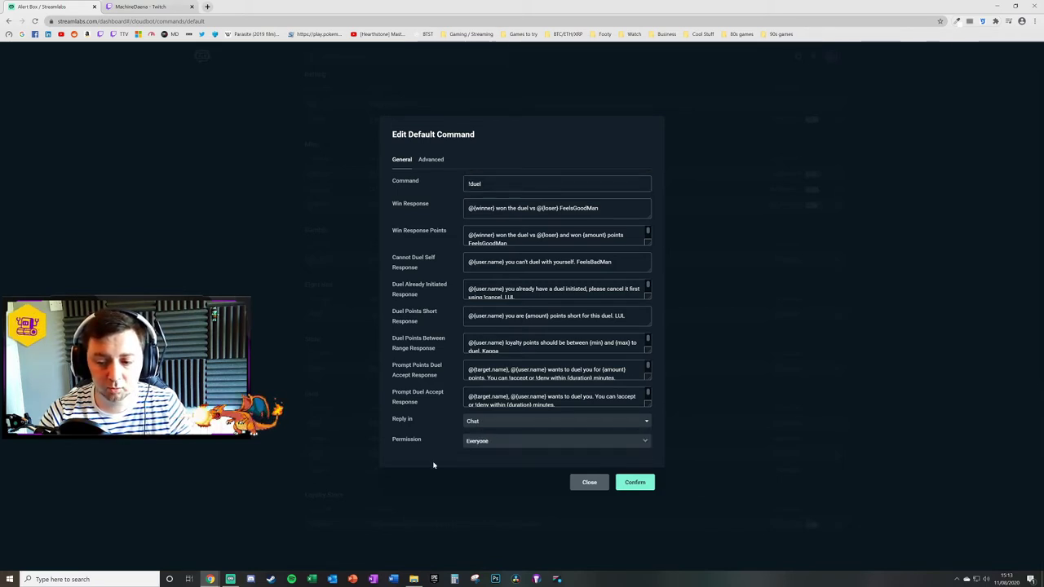
pyautogui.click(496, 445)
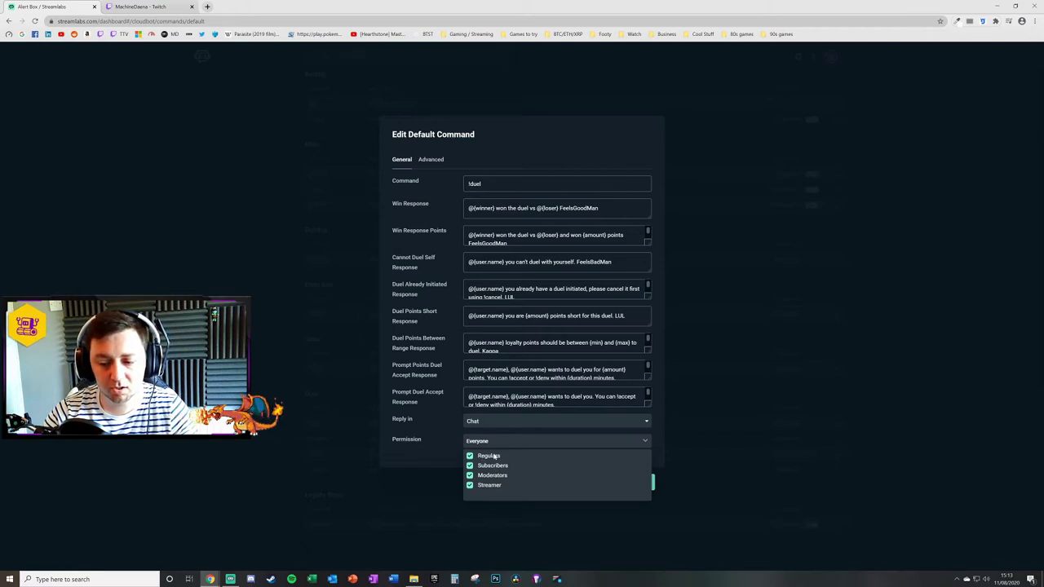
pyautogui.click(439, 459)
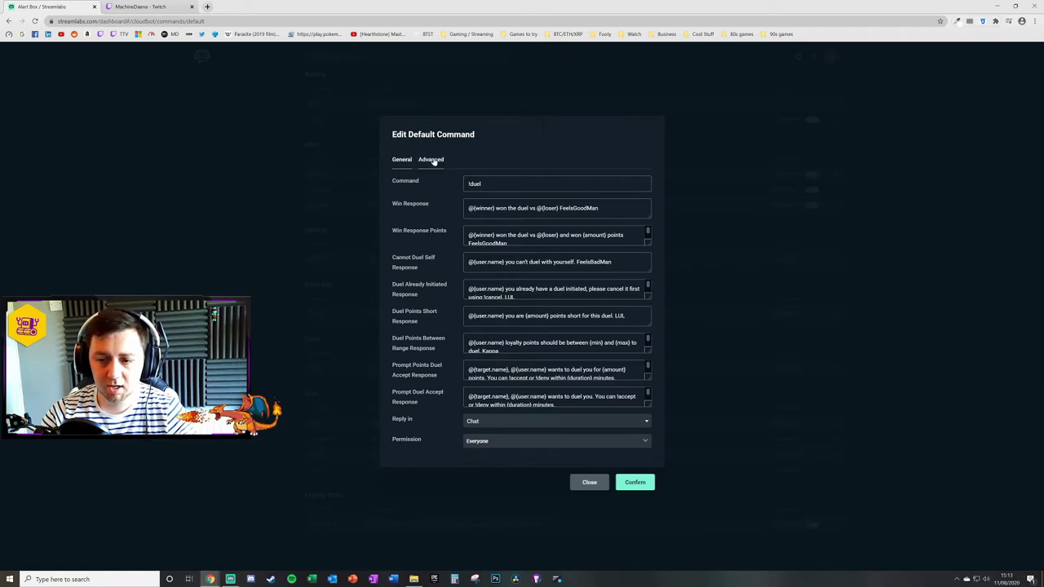
# Rename the duel command to !challenge and restore its name to !duel
pyautogui.click(477, 183)
pyautogui.hotkey('ctrl', 'a')
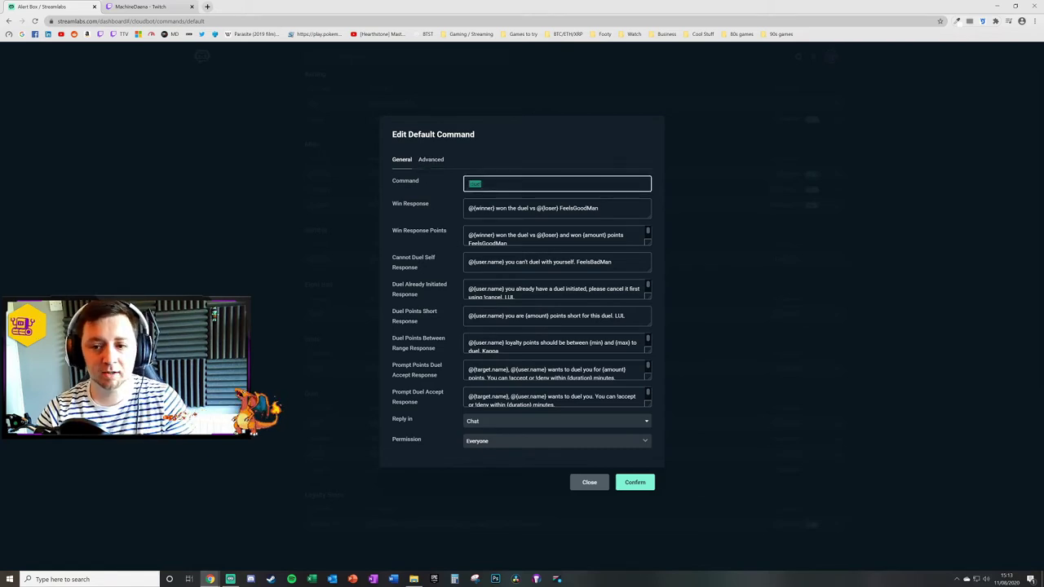
pyautogui.press('Right')
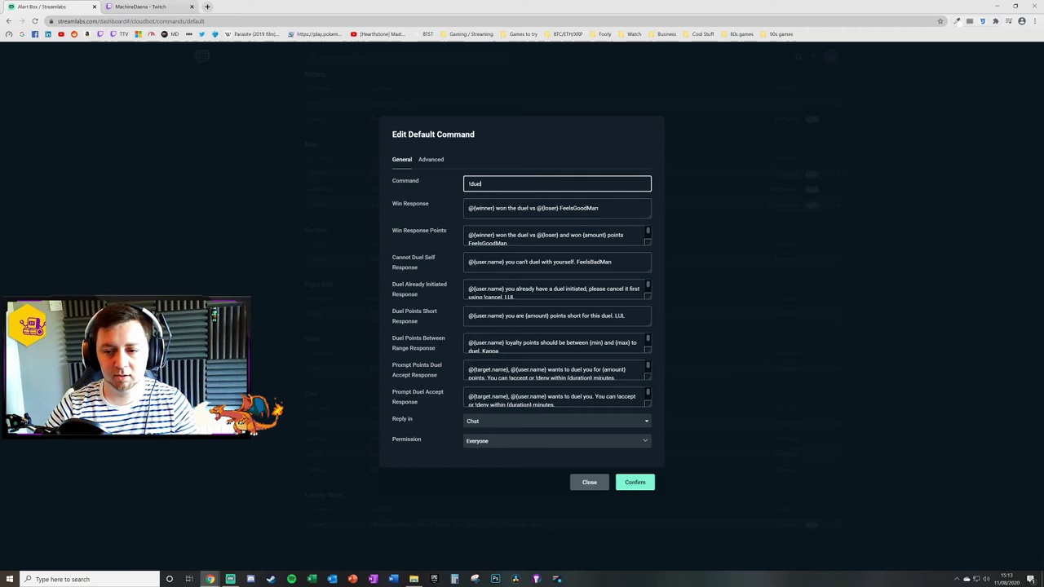
pyautogui.hotkey('shift', 'Left')
pyautogui.hotkey('shift', 'Left')
pyautogui.hotkey('shift', 'Left')
pyautogui.write('char')
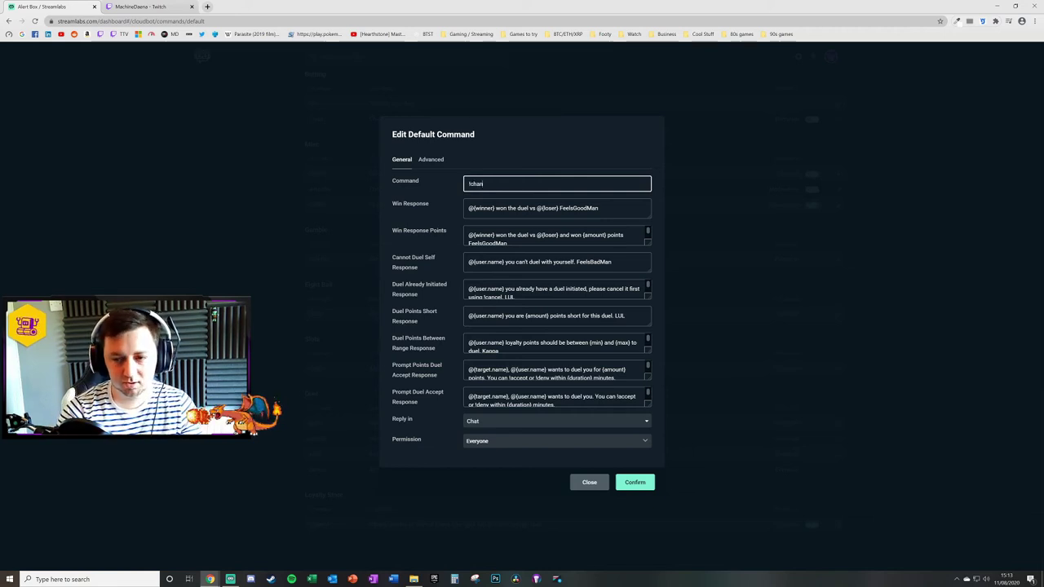
pyautogui.write('lenge')
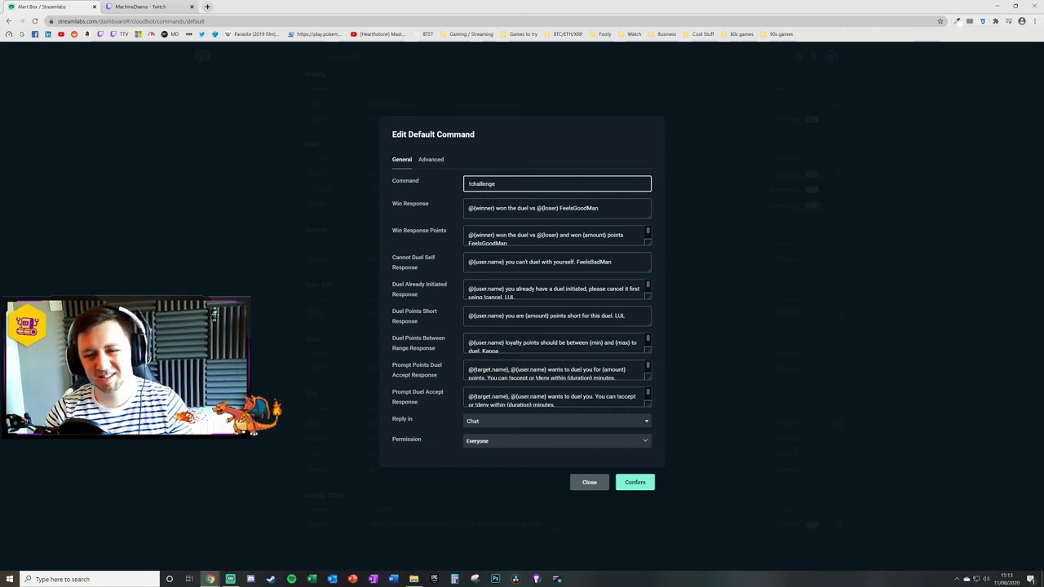
pyautogui.hotkey('ctrl', 'a')
pyautogui.write('!duel')
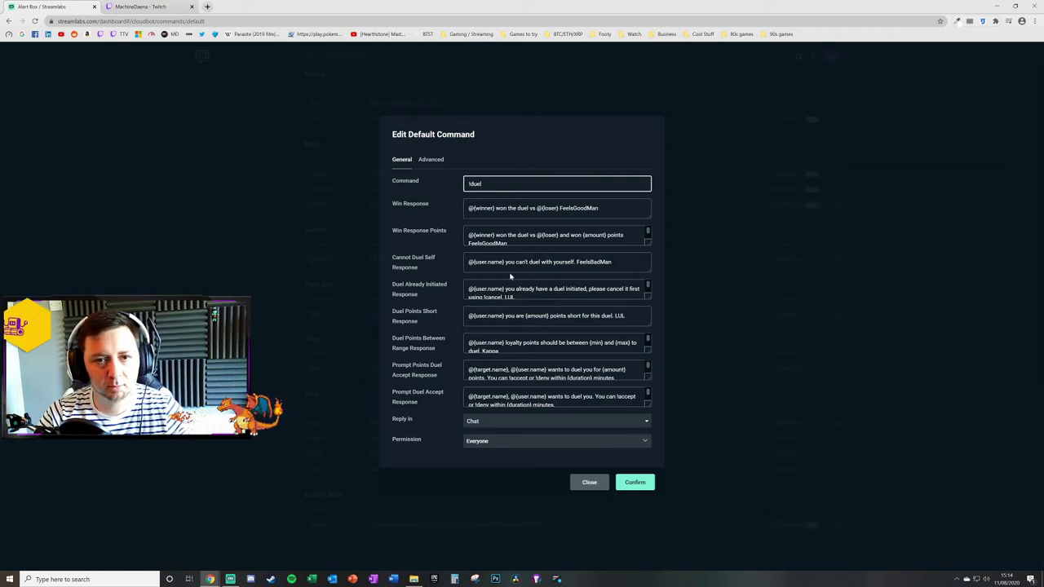
# Insert "got lucky and" before "won the duel" in the !duel command's win response
pyautogui.click(557, 208)
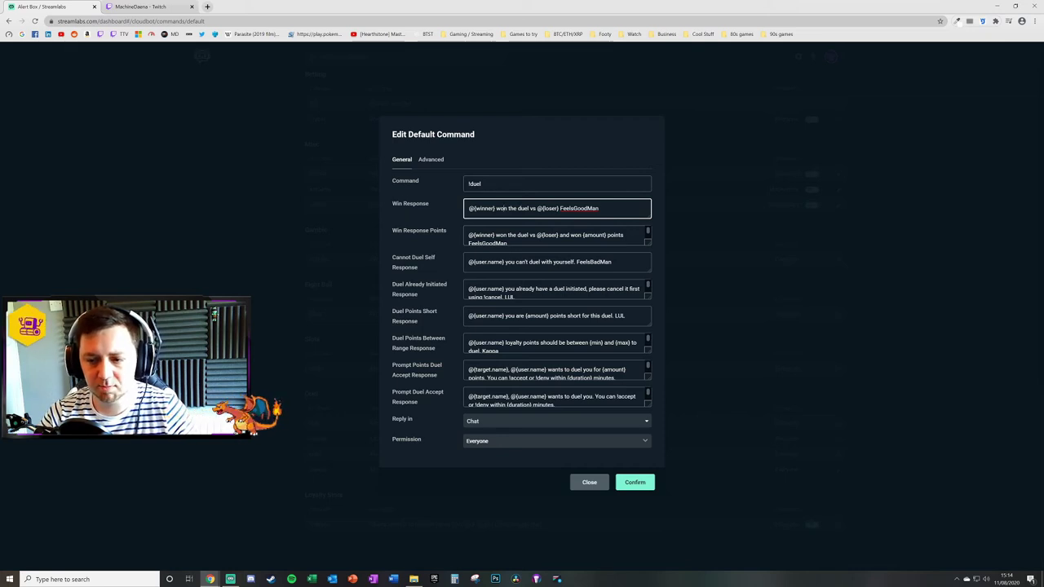
pyautogui.moveTo(482, 209); pyautogui.dragTo(460, 209)
pyautogui.click(461, 209)
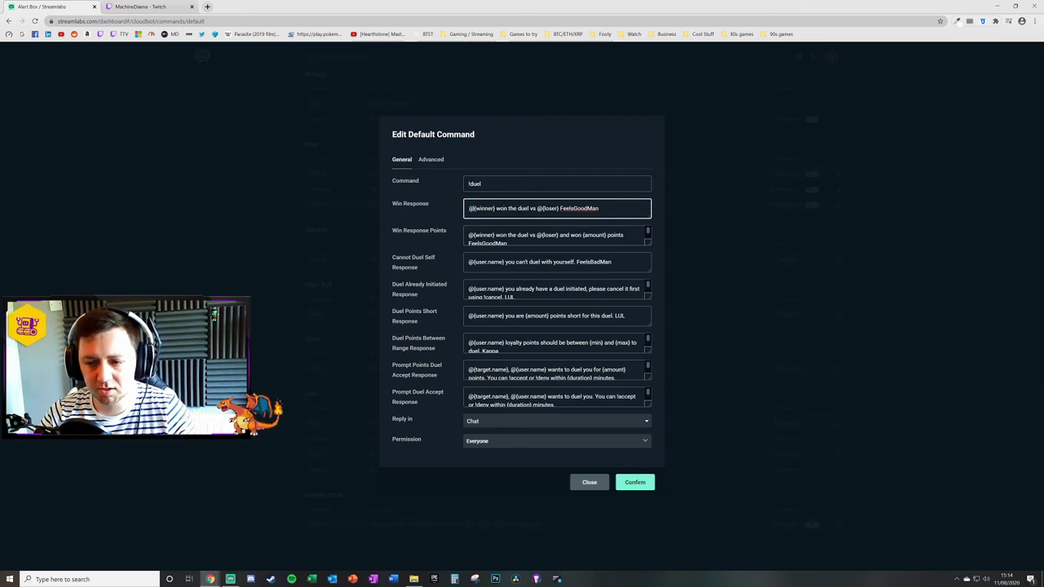
pyautogui.hotkey('shift', 'Right')
pyautogui.hotkey('shift', 'Right')
pyautogui.hotkey('shift', 'Right')
pyautogui.hotkey('shift', 'Right')
pyautogui.hotkey('shift', 'Right')
pyautogui.hotkey('shift', 'Right')
pyautogui.hotkey('shift', 'Right')
pyautogui.hotkey('shift', 'Right')
pyautogui.hotkey('shift', 'Right')
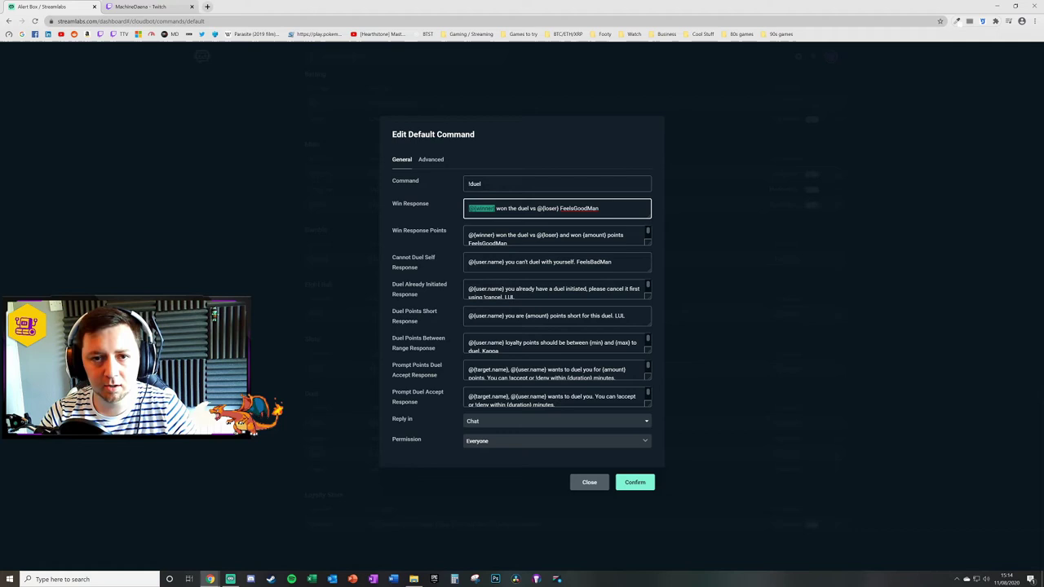
pyautogui.press('Right')
pyautogui.hotkey('ctrl', 'shift', 'Right')
pyautogui.hotkey('ctrl', 'shift', 'Right')
pyautogui.hotkey('ctrl', 'shift', 'Right')
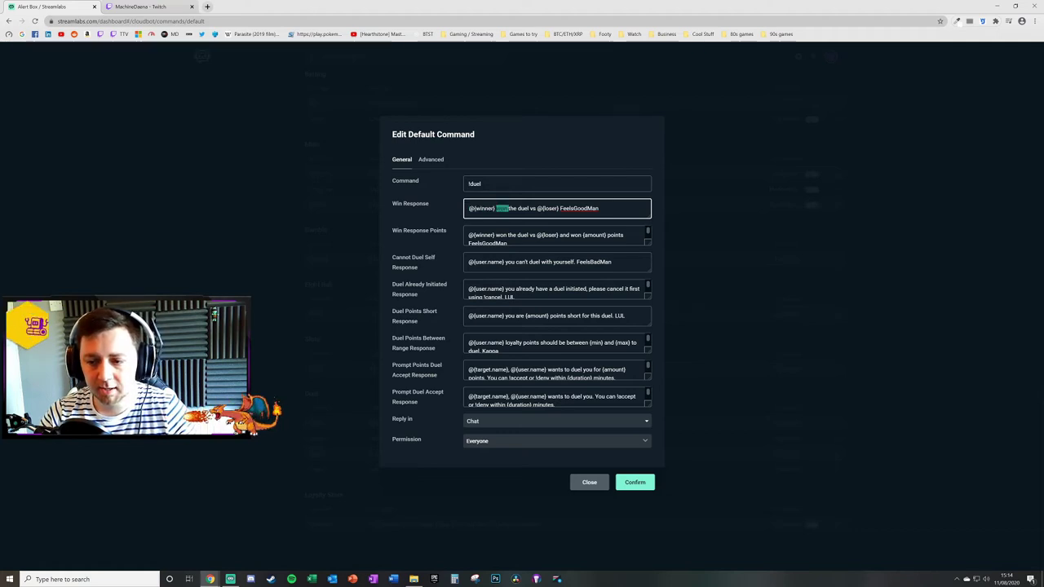
pyautogui.press('Right')
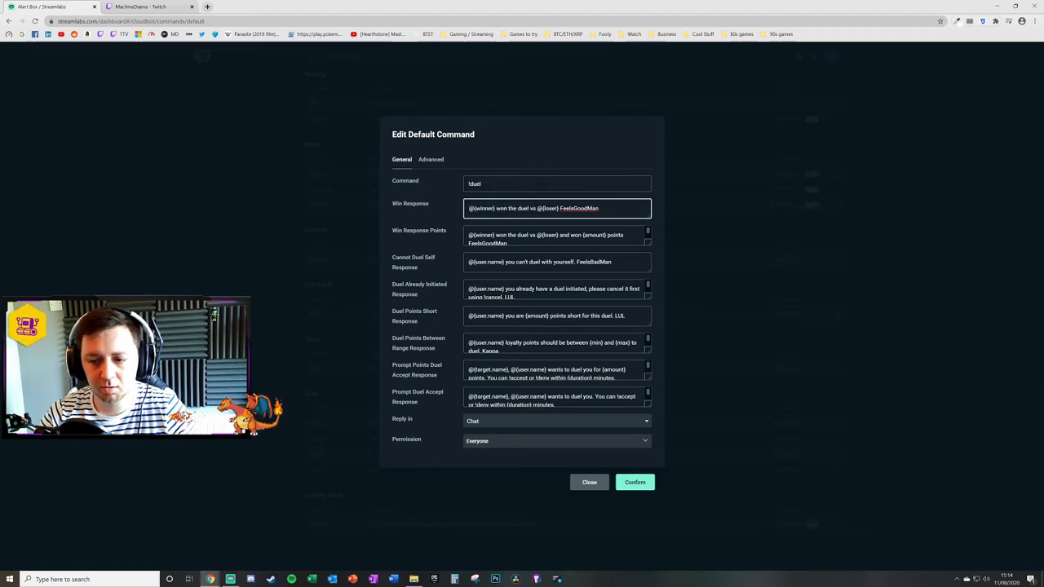
pyautogui.write('got lucky')
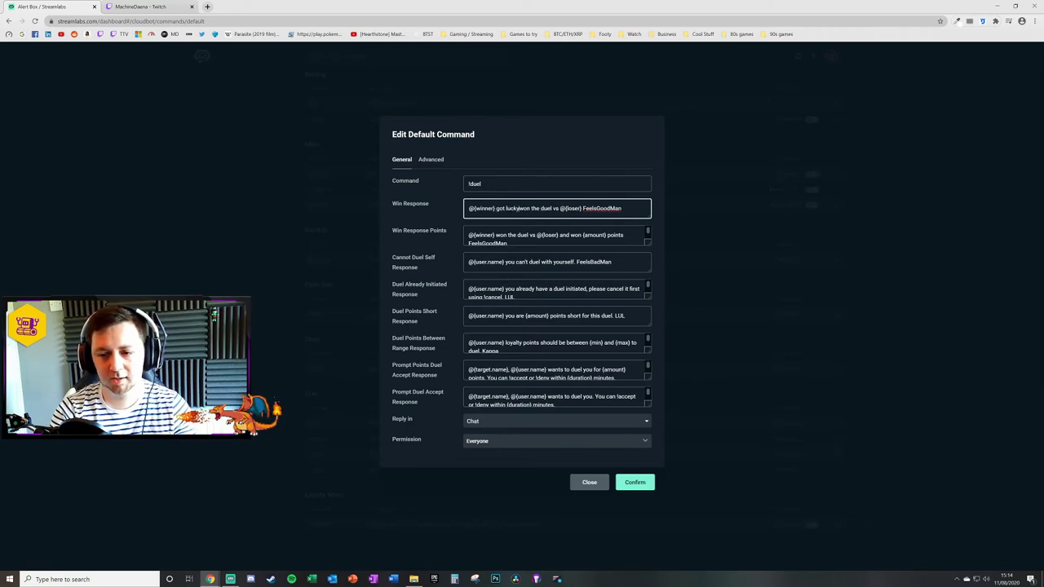
pyautogui.write(' and')
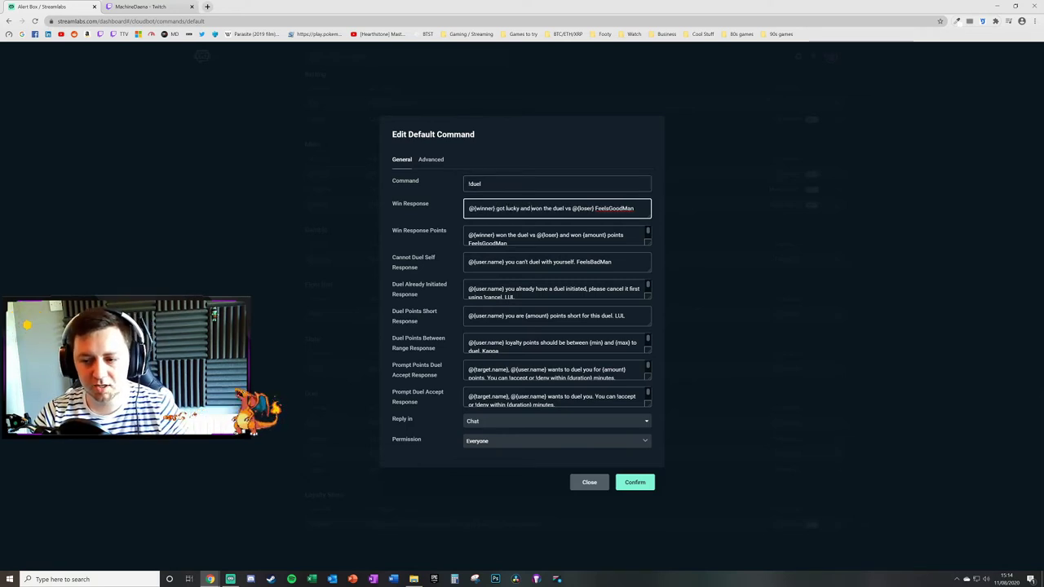
# Highlight the FeelsGoodMan emote at the end of the win response to examine it
pyautogui.hotkey('ctrl', 'shift', 'Right')
pyautogui.hotkey('ctrl', 'shift', 'Right')
pyautogui.press('Right')
pyautogui.hotkey('ctrl', 'shift', 'Right')
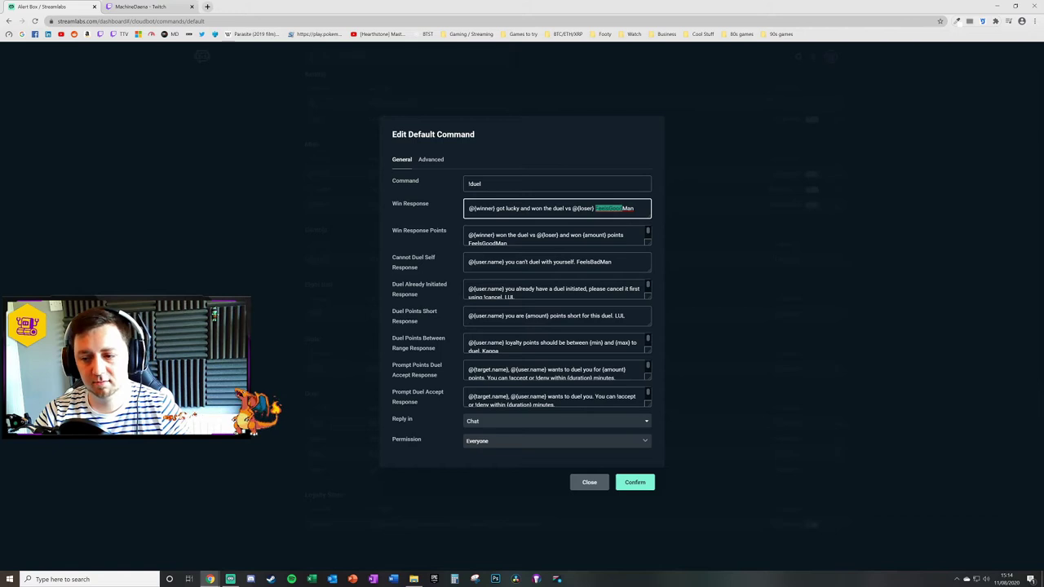
pyautogui.press('Right')
pyautogui.hotkey('shift', 'Left')
pyautogui.hotkey('shift', 'Left')
pyautogui.hotkey('shift', 'Left')
pyautogui.hotkey('shift', 'Left')
pyautogui.hotkey('shift', 'Left')
pyautogui.hotkey('shift', 'Left')
pyautogui.hotkey('shift', 'Left')
pyautogui.hotkey('shift', 'Left')
pyautogui.hotkey('shift', 'Left')
pyautogui.hotkey('shift', 'Left')
pyautogui.hotkey('shift', 'Left')
pyautogui.hotkey('shift', 'Left')
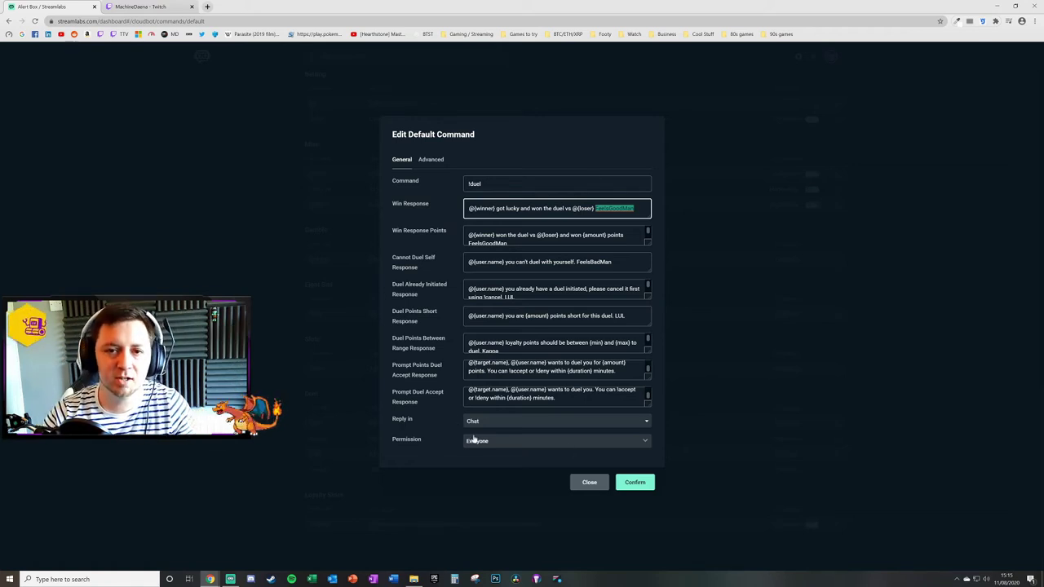
# Examine the advanced global and user cooldown settings of the !duel command
pyautogui.click(431, 158)
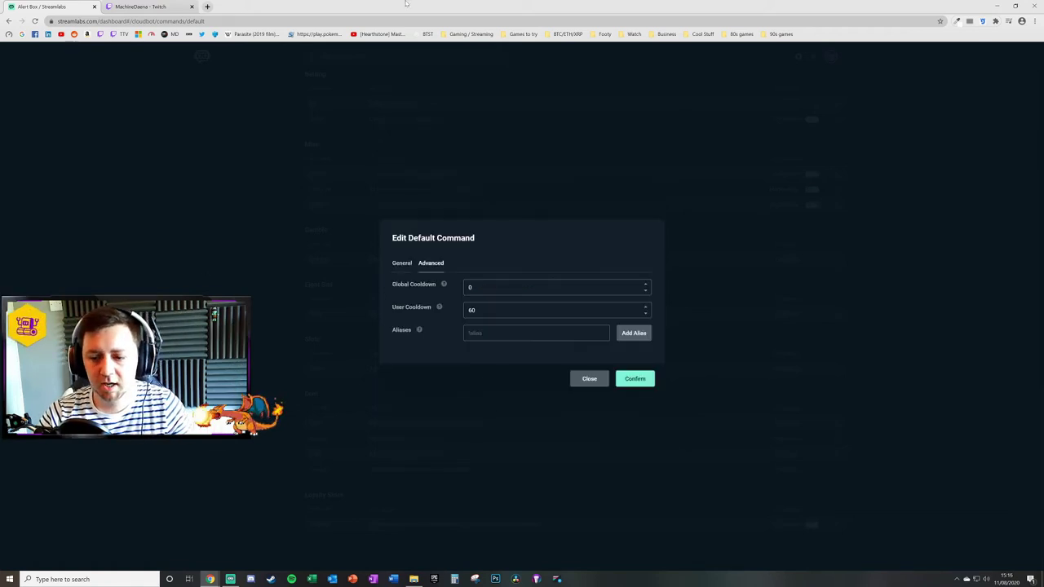
pyautogui.click(473, 287)
pyautogui.moveTo(442, 287)
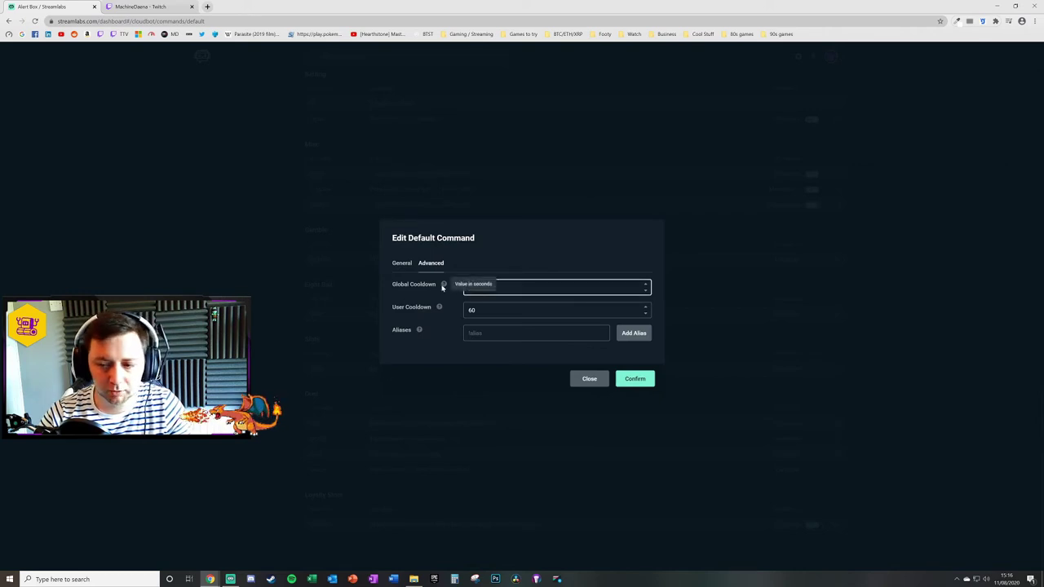
pyautogui.write('0')
pyautogui.press('Tab')
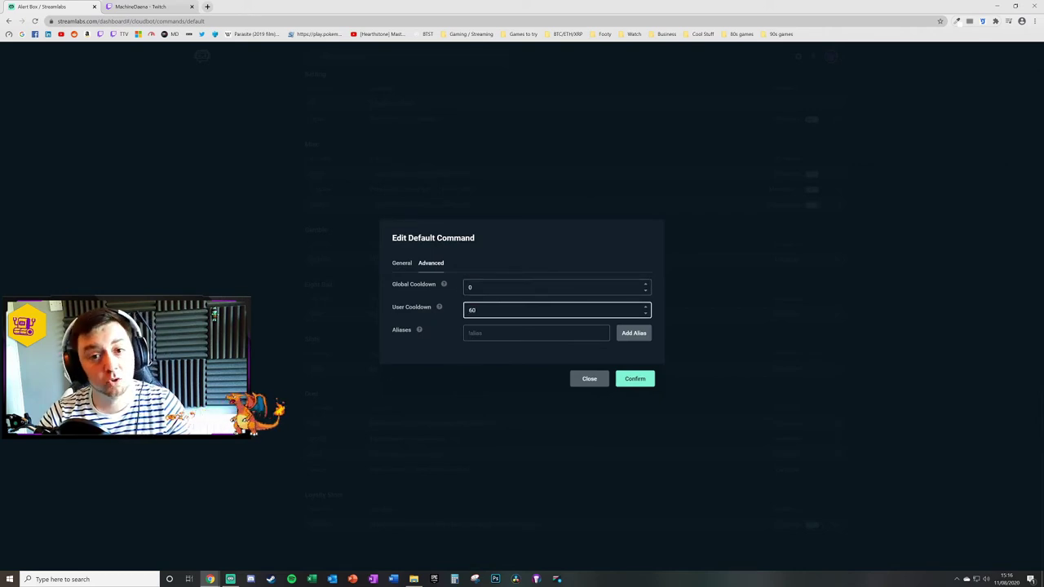
pyautogui.write('0')
pyautogui.press('Tab')
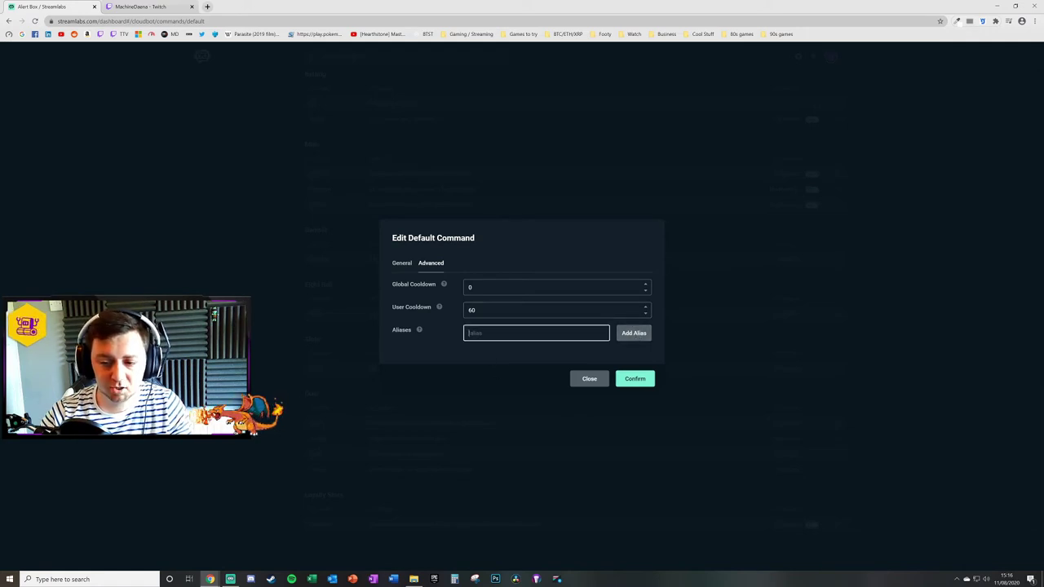
# Add !dual as an alias of the !duel command and save the command's settings
pyautogui.write('!dual')
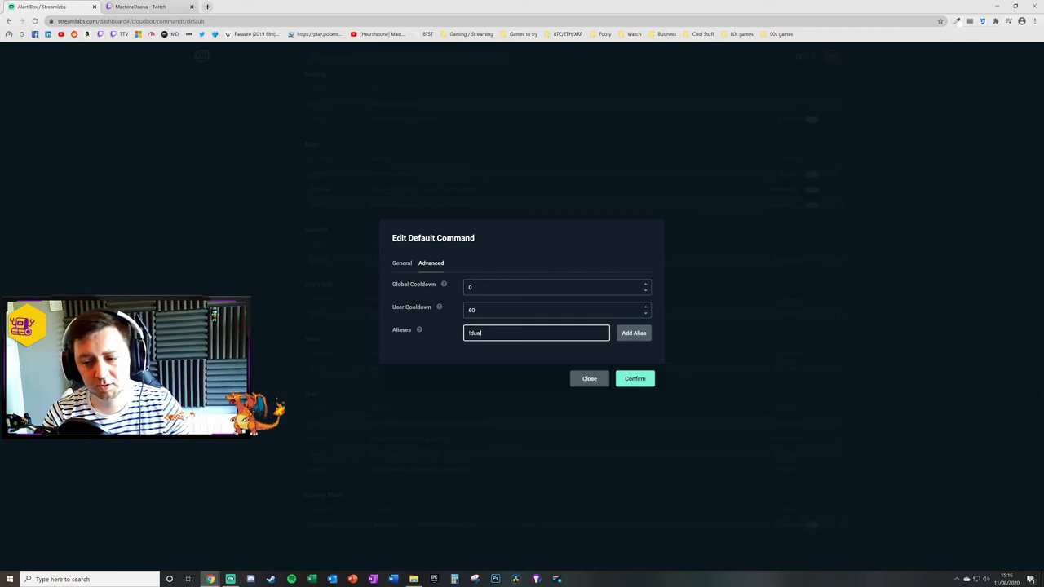
pyautogui.click(631, 334)
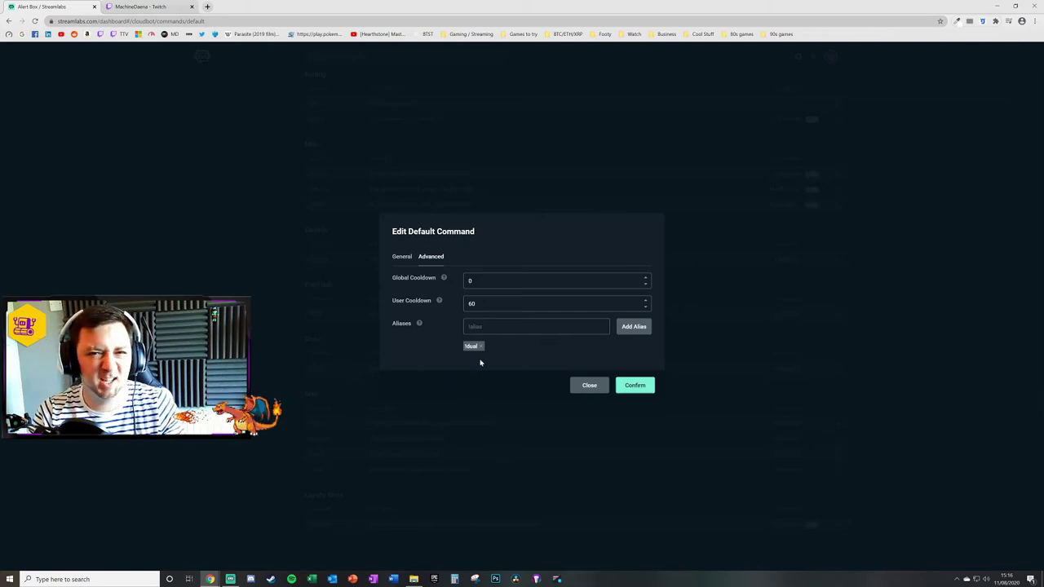
pyautogui.click(639, 386)
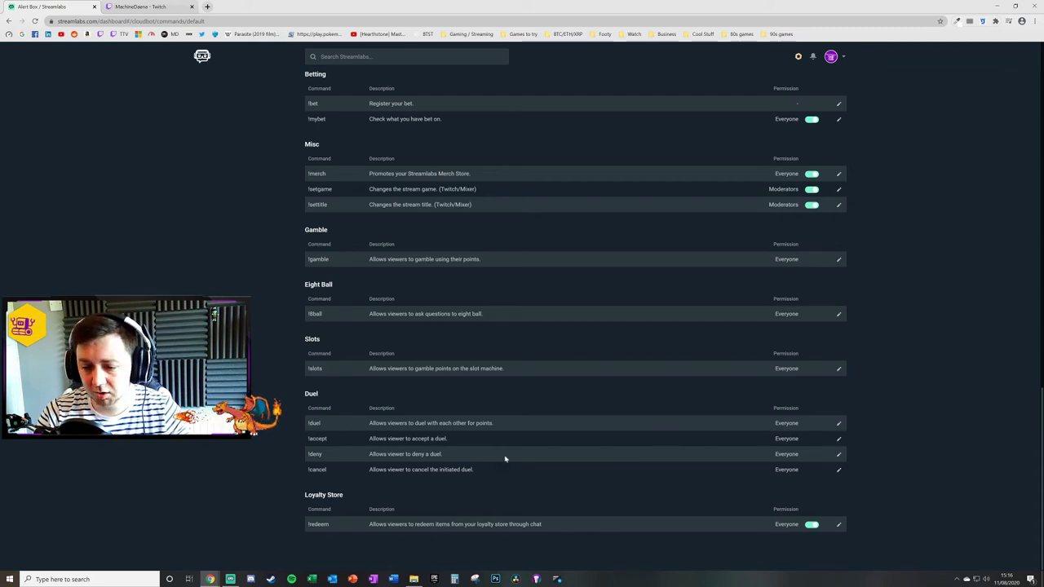
# Look at the general and alias settings of the !accept command and close them without changes
pyautogui.click(839, 440)
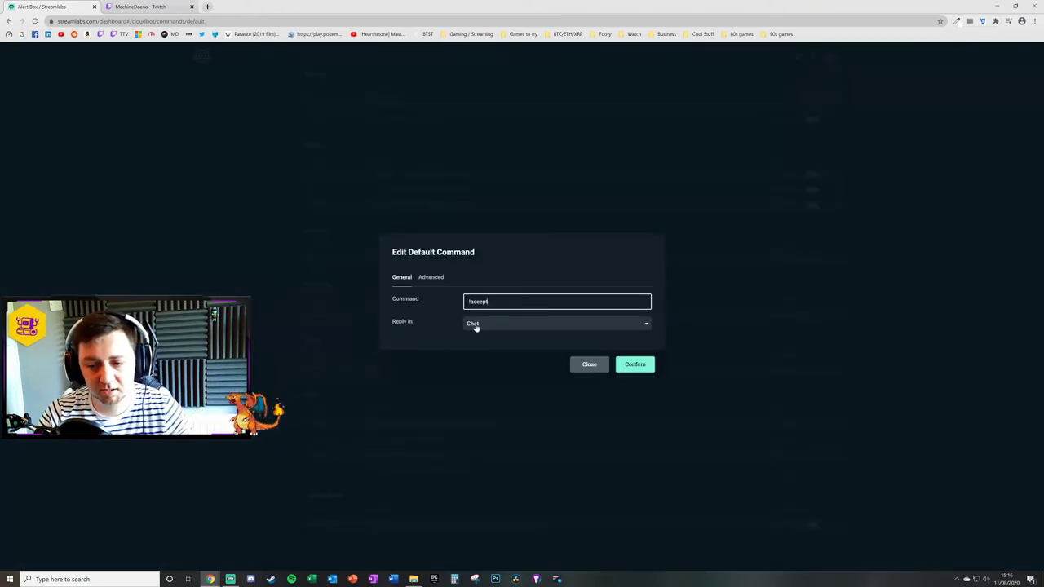
pyautogui.click(430, 277)
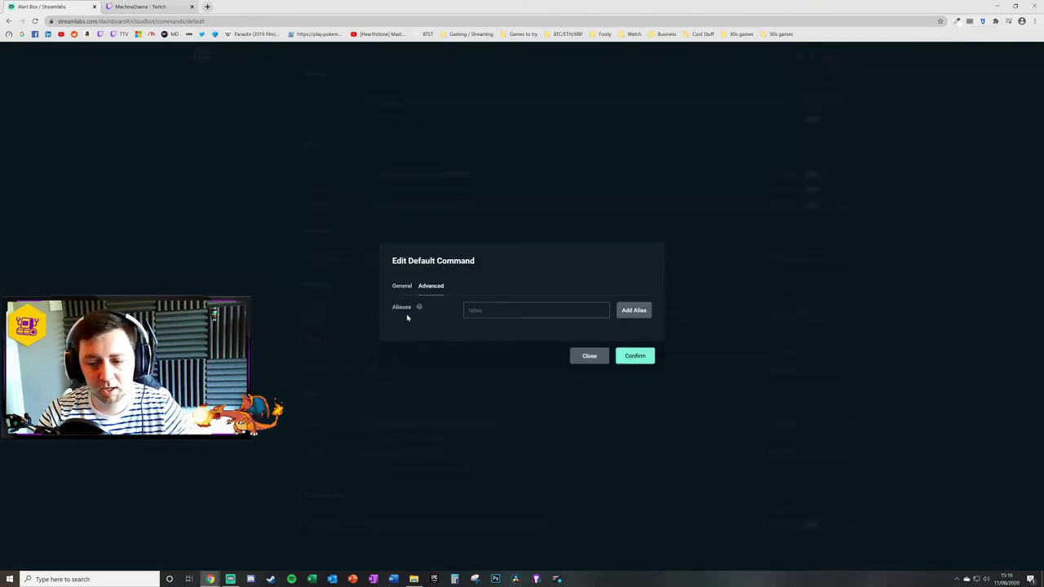
pyautogui.click(590, 357)
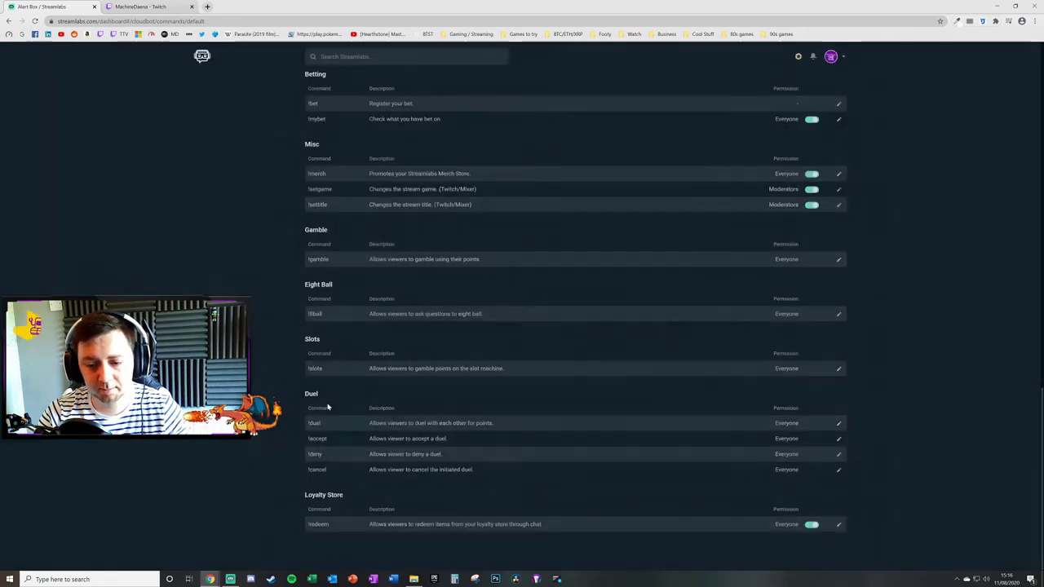
# Look at the !deny command's response and alias settings and close them without changes
pyautogui.click(837, 455)
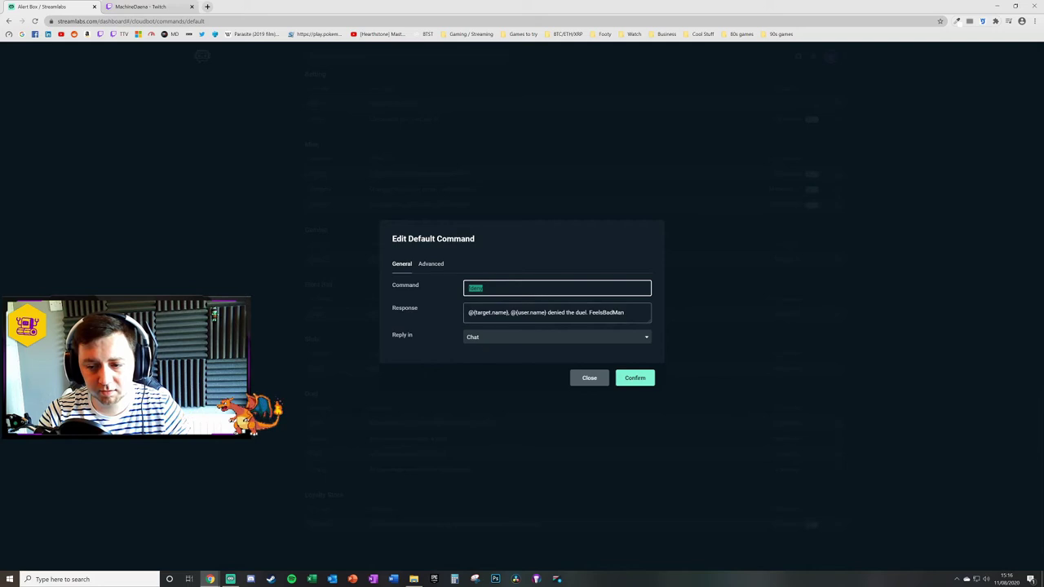
pyautogui.moveTo(486, 313); pyautogui.dragTo(579, 313)
pyautogui.click(579, 312)
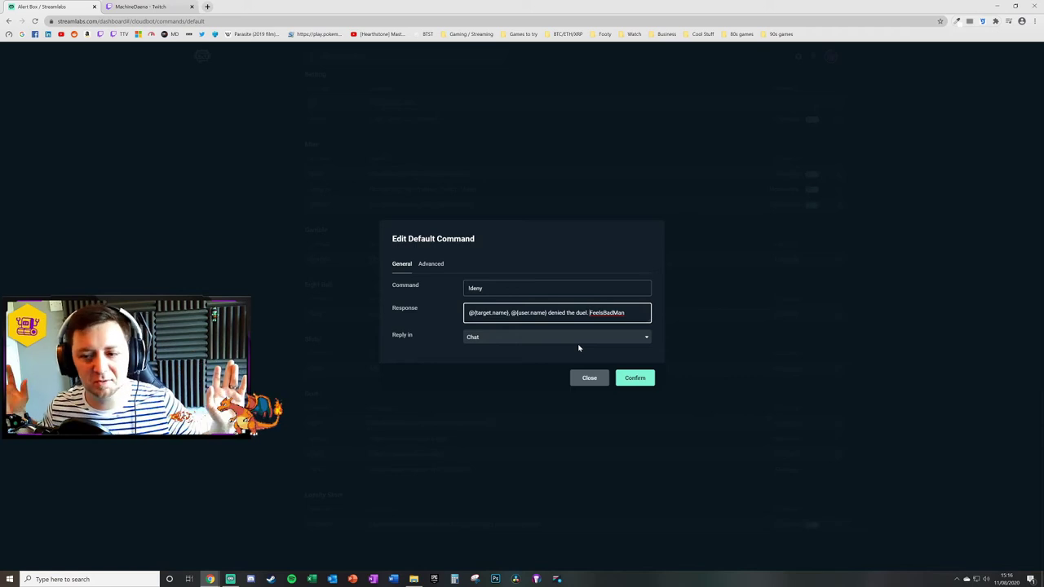
pyautogui.click(430, 263)
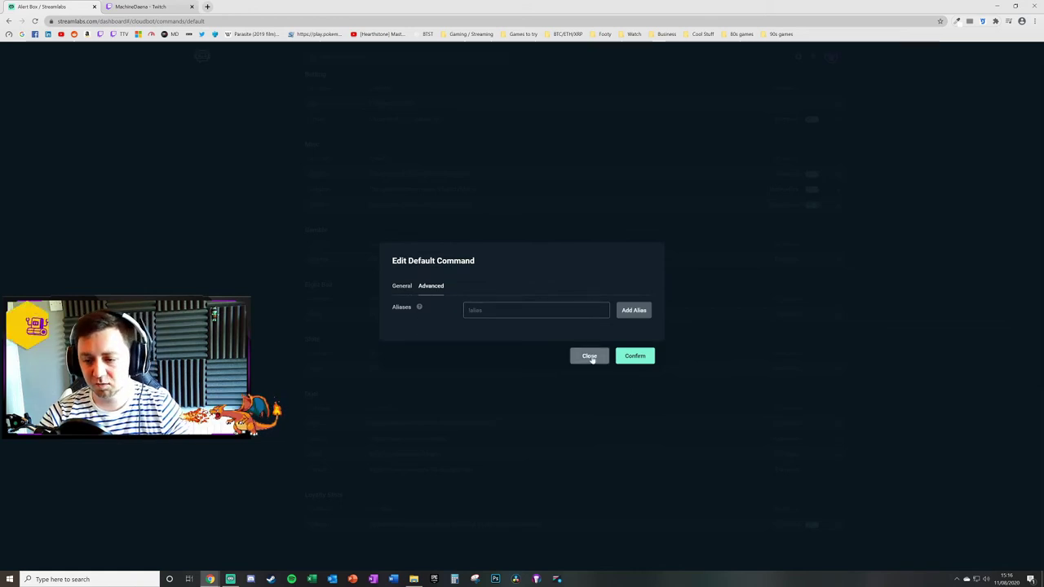
pyautogui.click(588, 355)
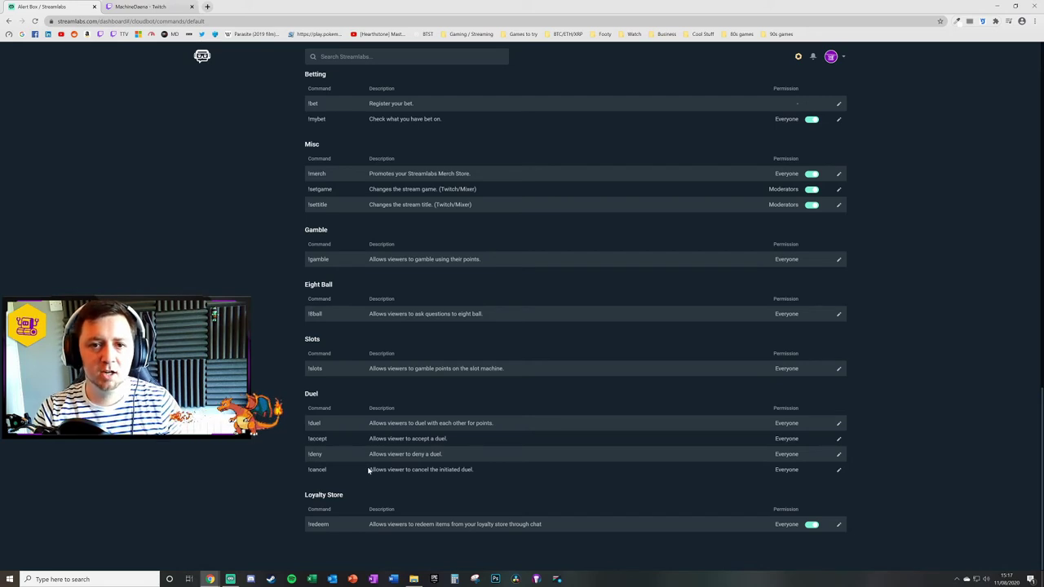
# Look at the !cancel command's response and alias settings and close them without changes
pyautogui.click(838, 469)
pyautogui.press('Tab')
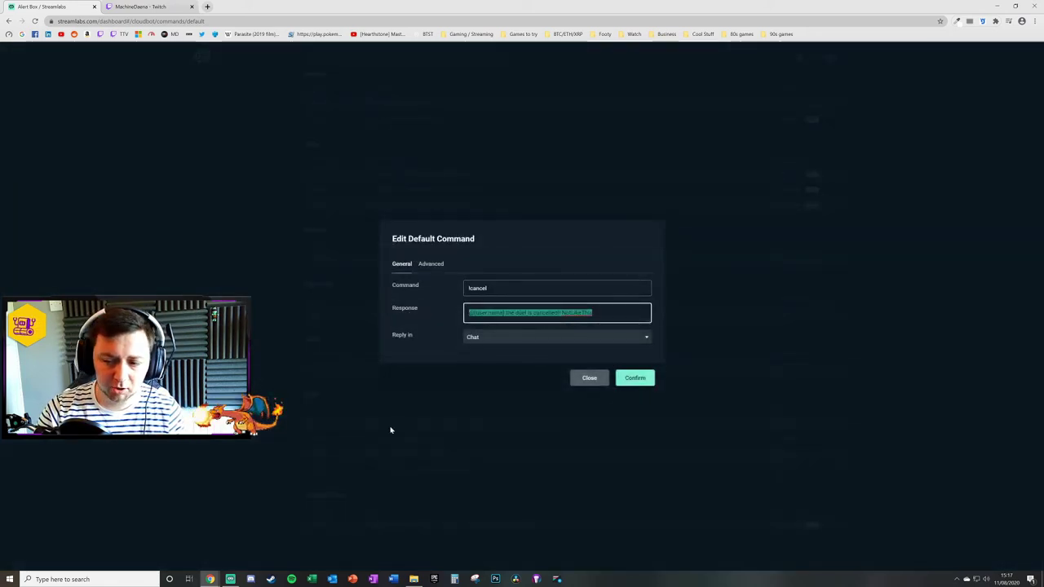
pyautogui.press('Right')
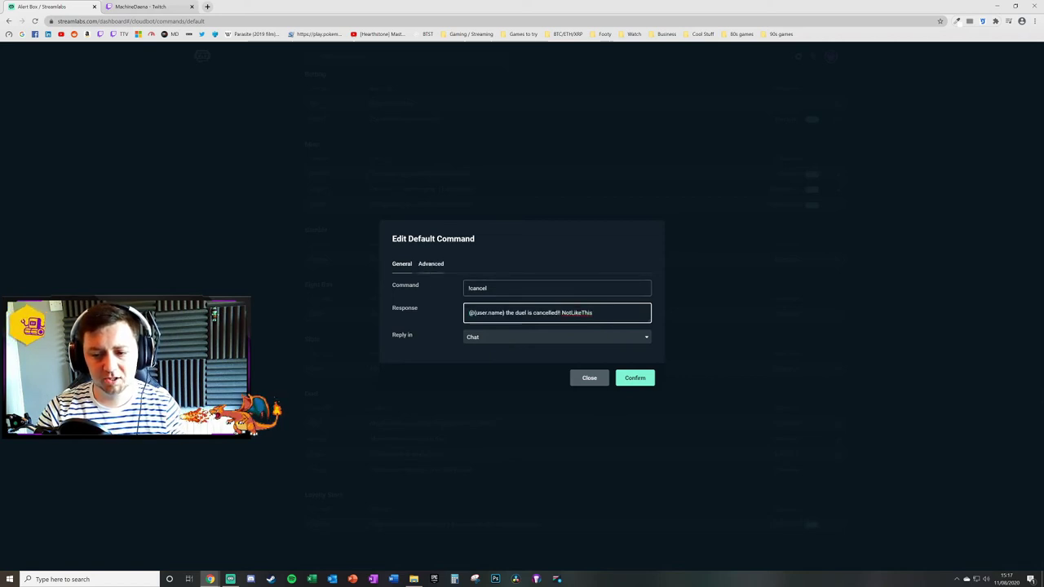
pyautogui.click(431, 264)
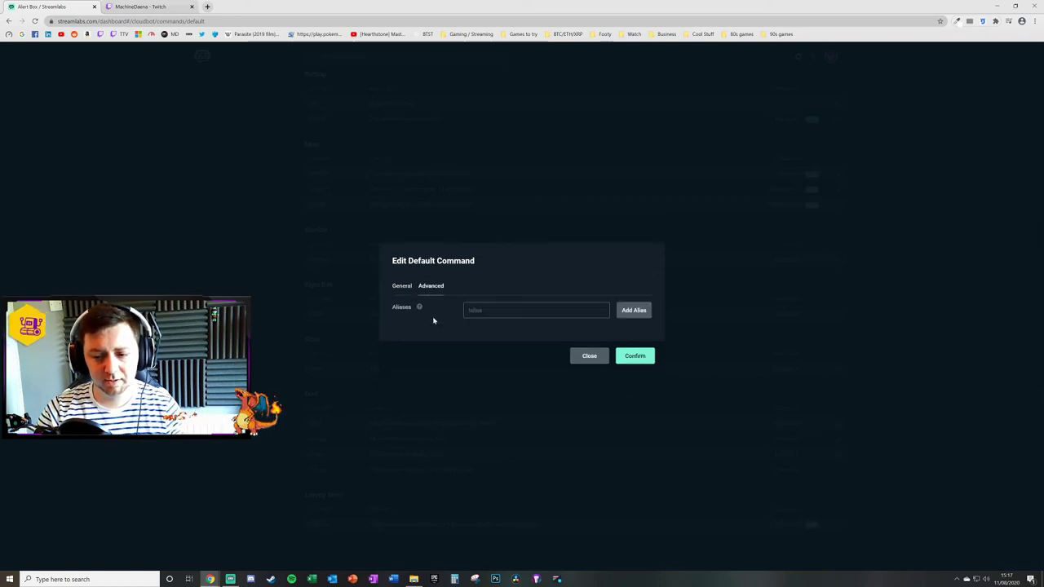
pyautogui.click(601, 358)
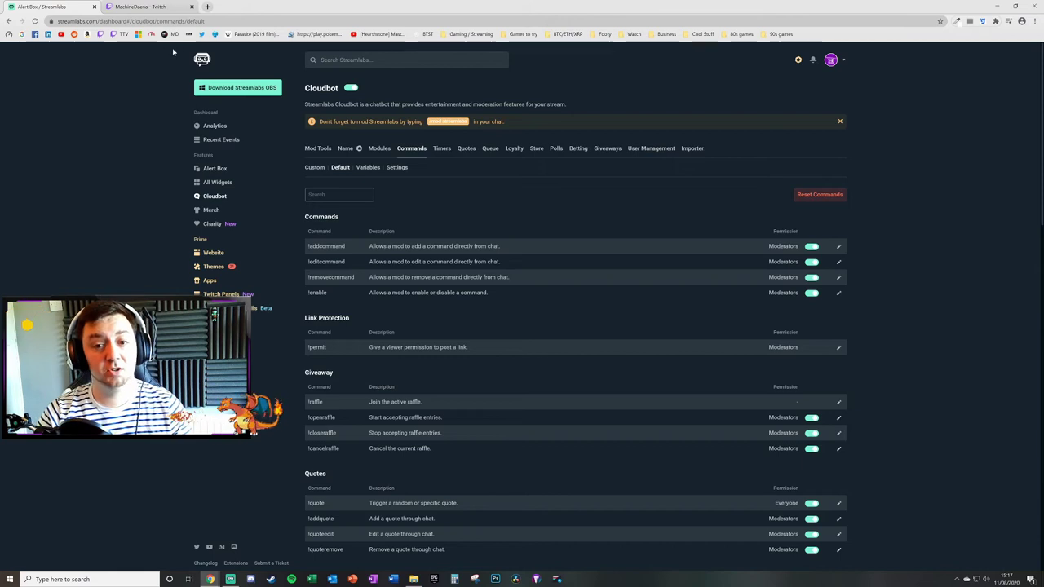
pyautogui.click(141, 6)
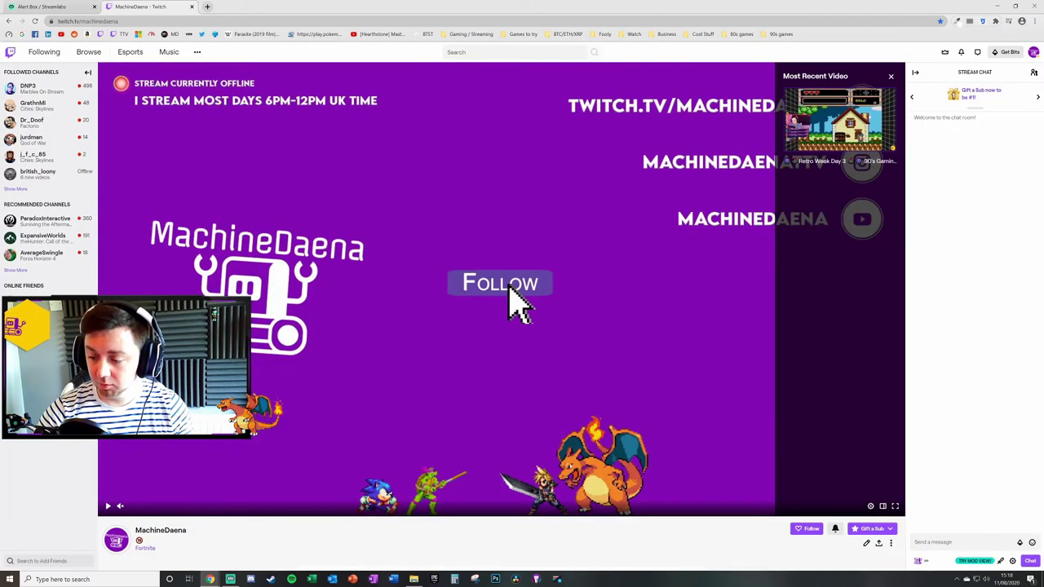
pyautogui.click(962, 541)
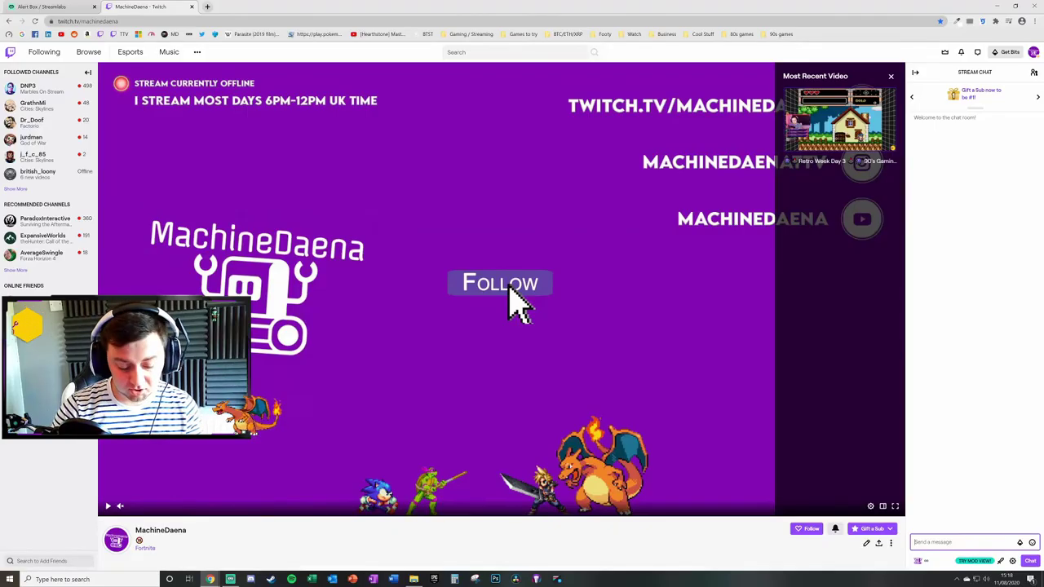
pyautogui.write('!')
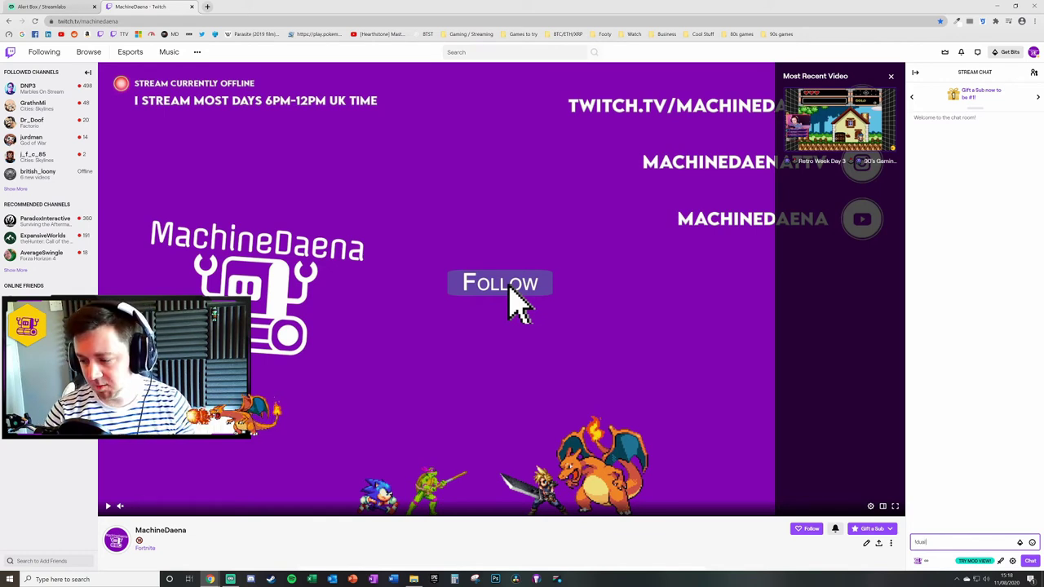
pyautogui.write('duel @')
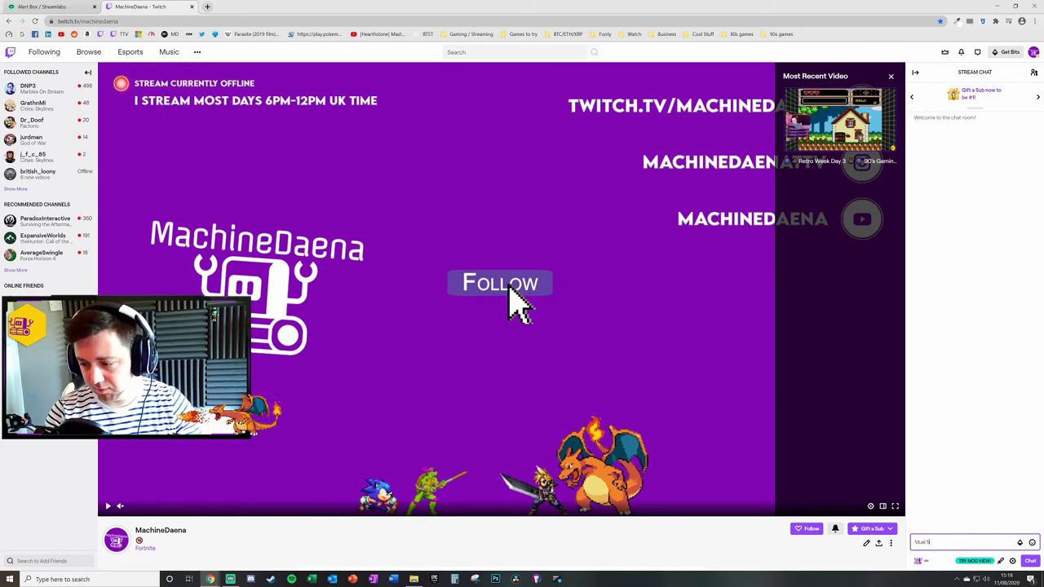
pyautogui.write(' @')
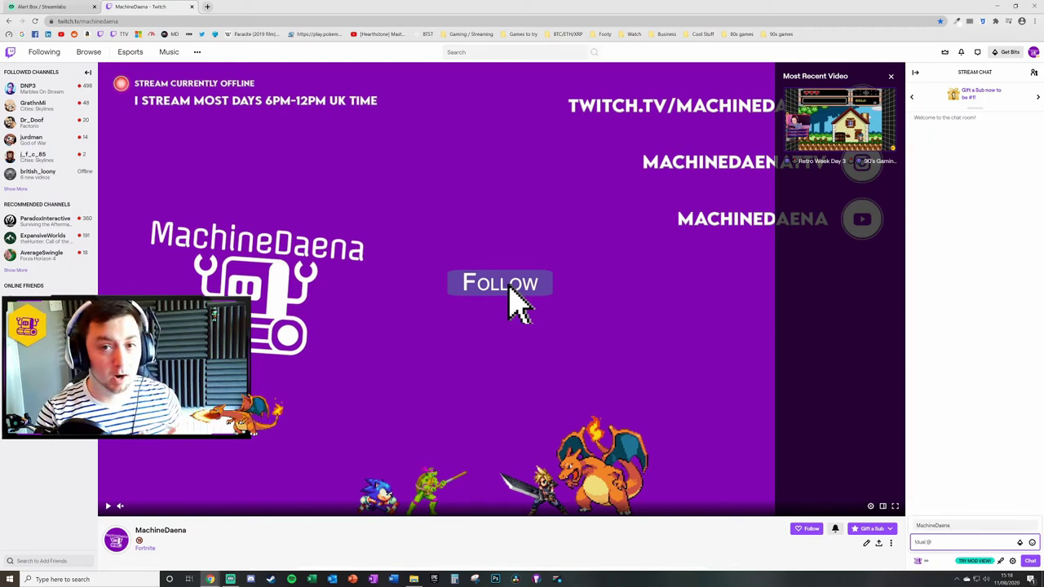
pyautogui.write('magic')
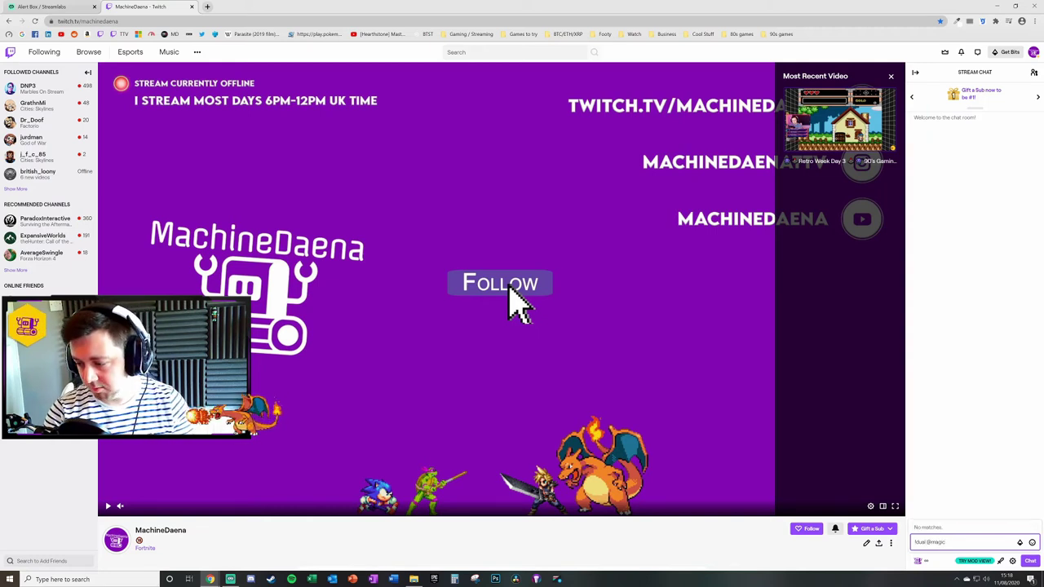
pyautogui.write('gems 50')
pyautogui.press('Return')
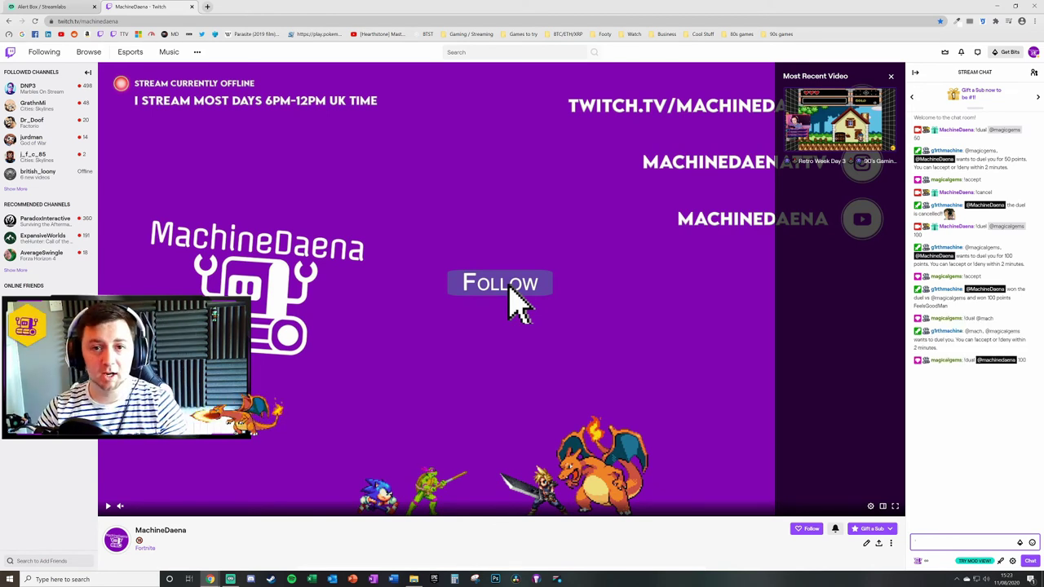
# Send "!accept" in the stream chat to respond to the incoming 100-point duel challenge
pyautogui.write('!a')
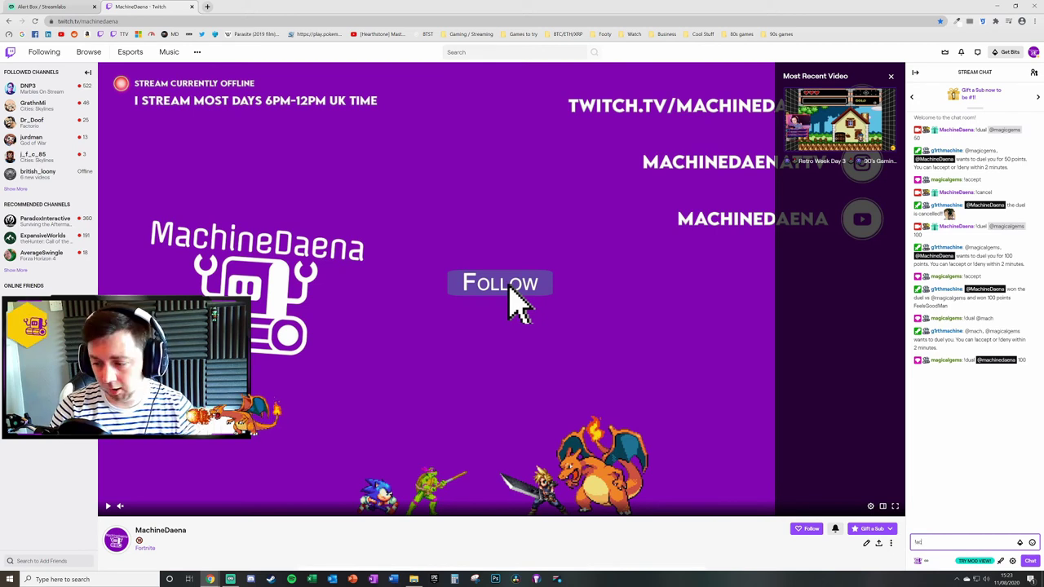
pyautogui.write('ccept')
pyautogui.press('Return')
pyautogui.click(986, 375)
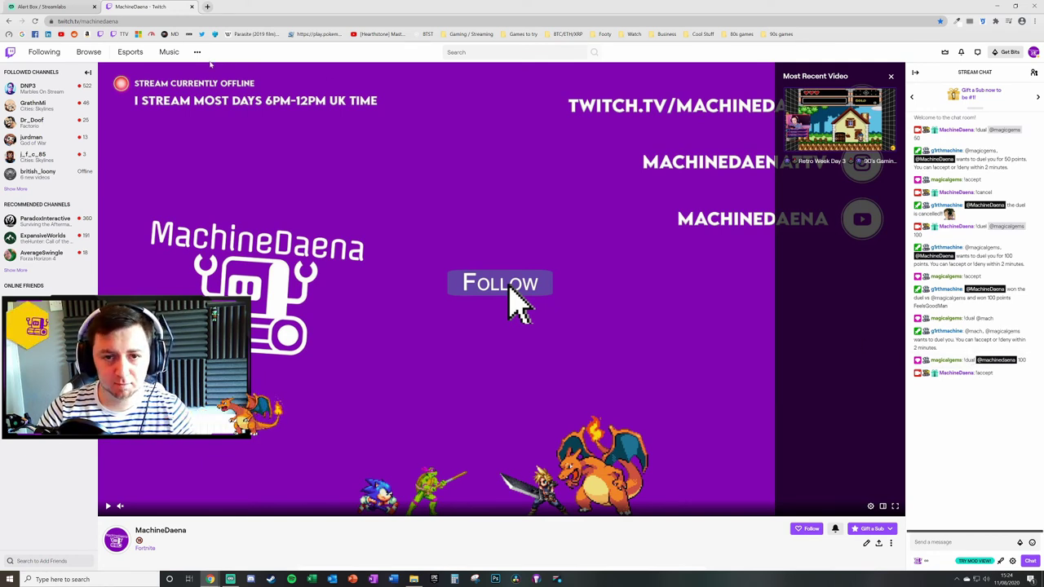
# Switch to the Streamlabs Cloudbot default commands, check the !duel command's cooldown and alias settings, and confirm them
pyautogui.click(61, 7)
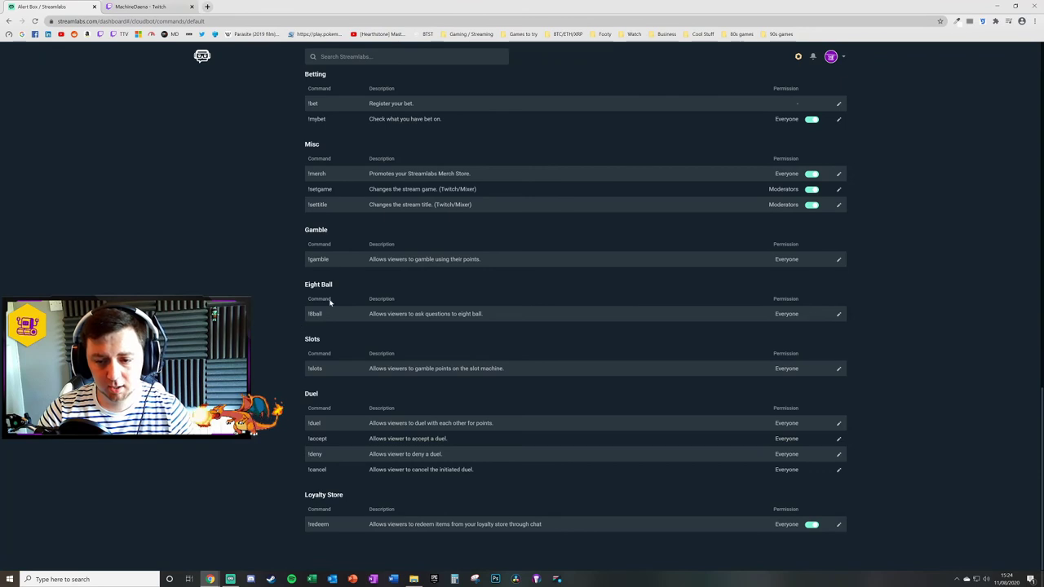
pyautogui.scroll(20, 342, 277)
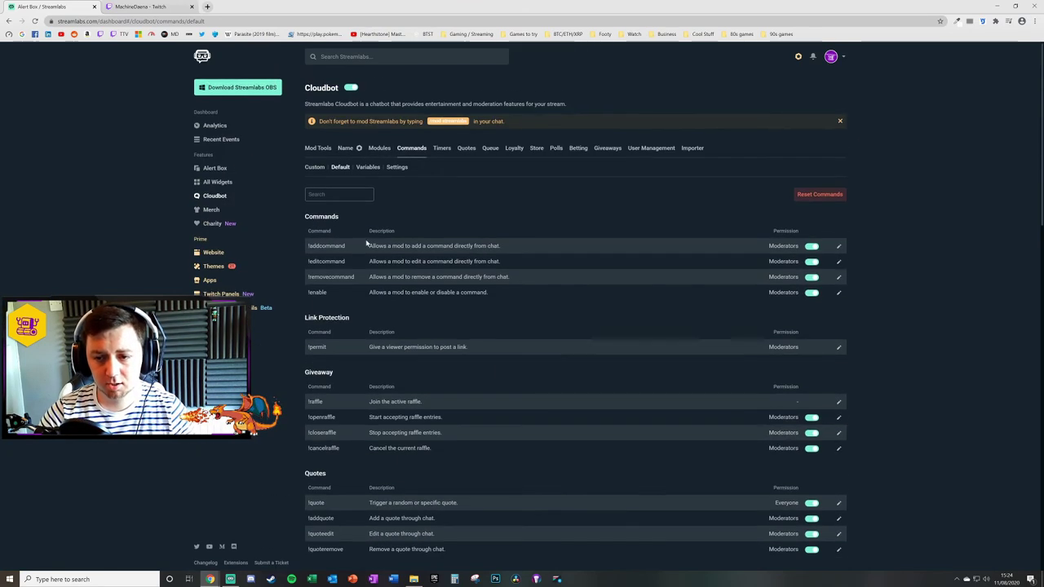
pyautogui.scroll(-20, 396, 333)
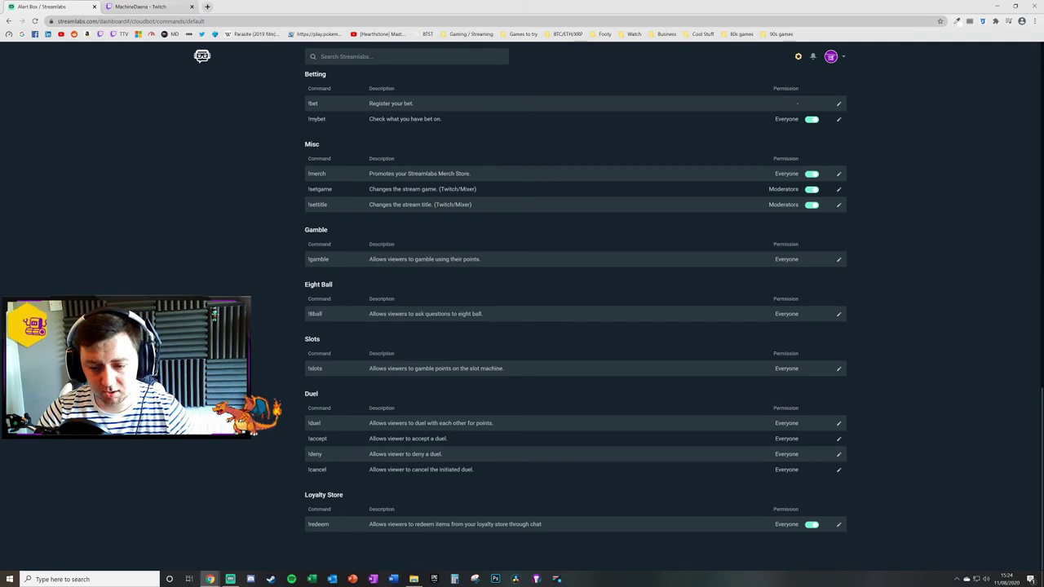
pyautogui.click(838, 424)
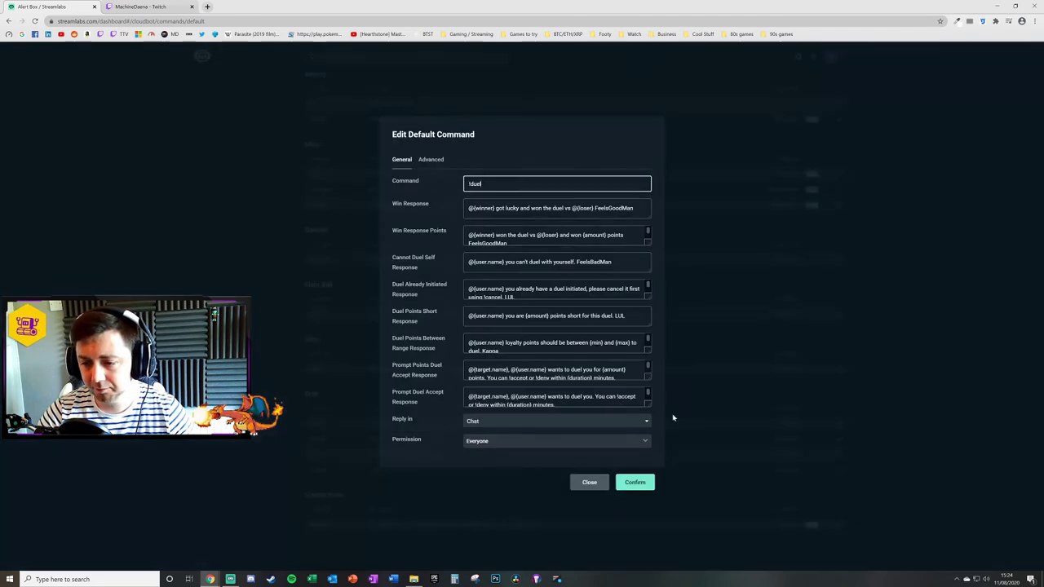
pyautogui.click(431, 159)
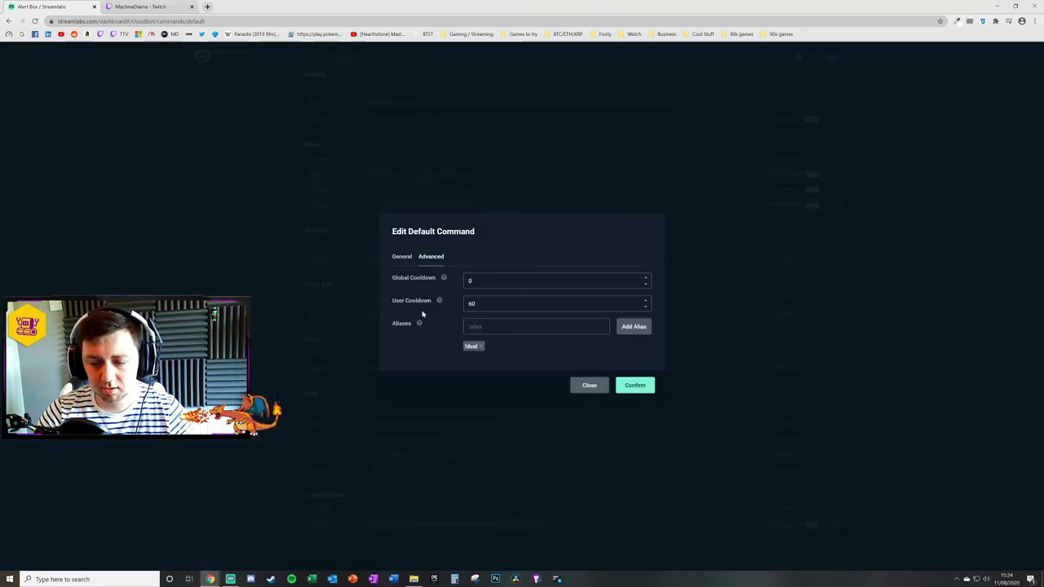
pyautogui.click(468, 326)
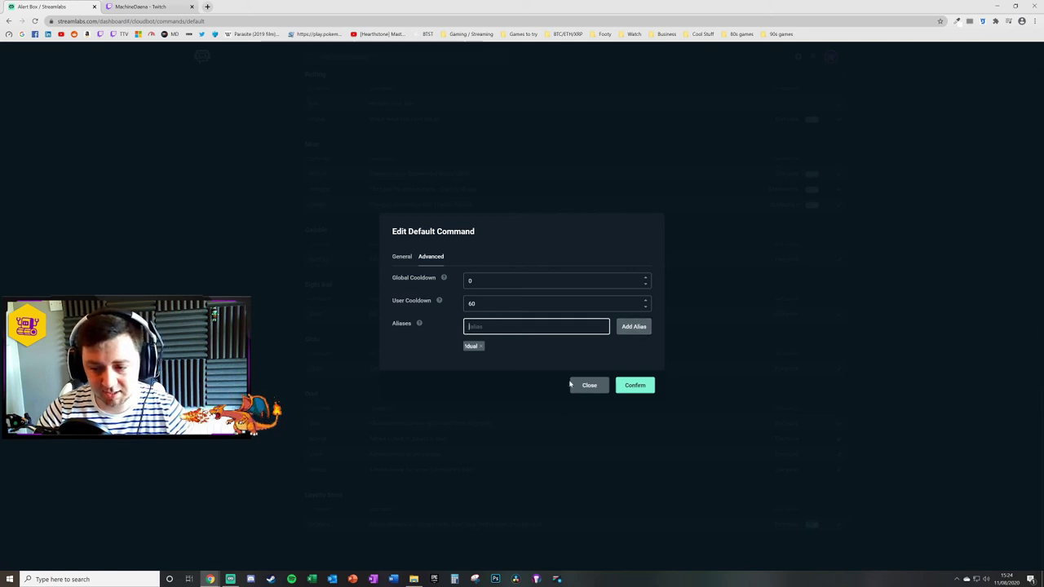
pyautogui.click(638, 385)
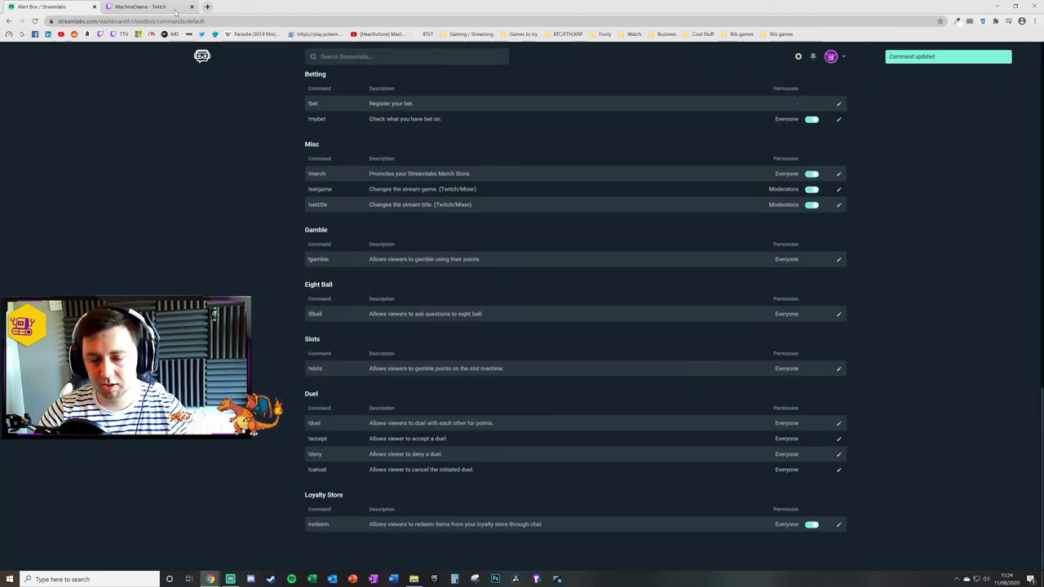
# Return to the Twitch channel page, reload it and accept the new 100-point duel by sending "!accept" in the chat
pyautogui.click(140, 7)
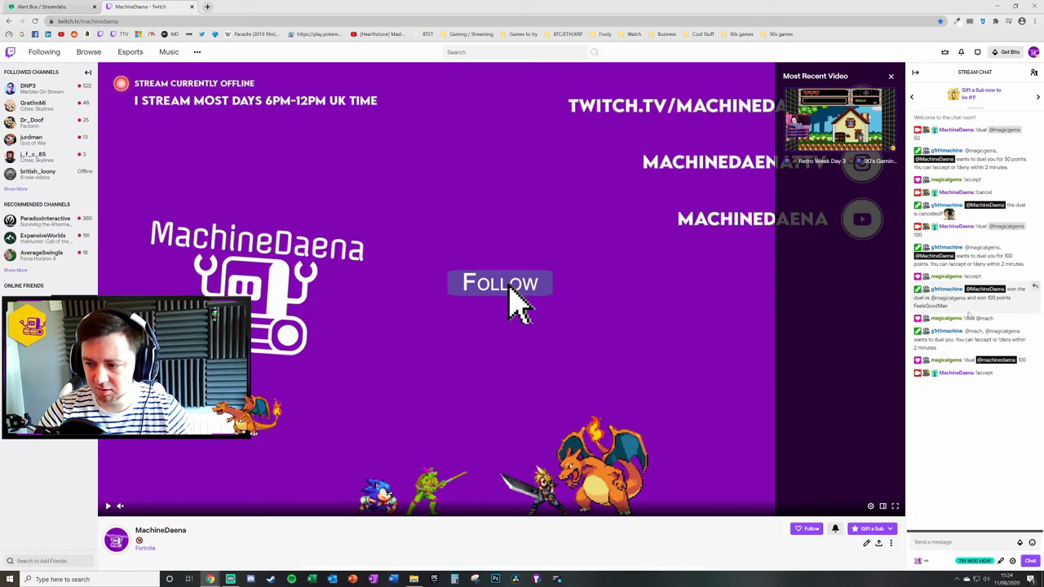
pyautogui.click(932, 545)
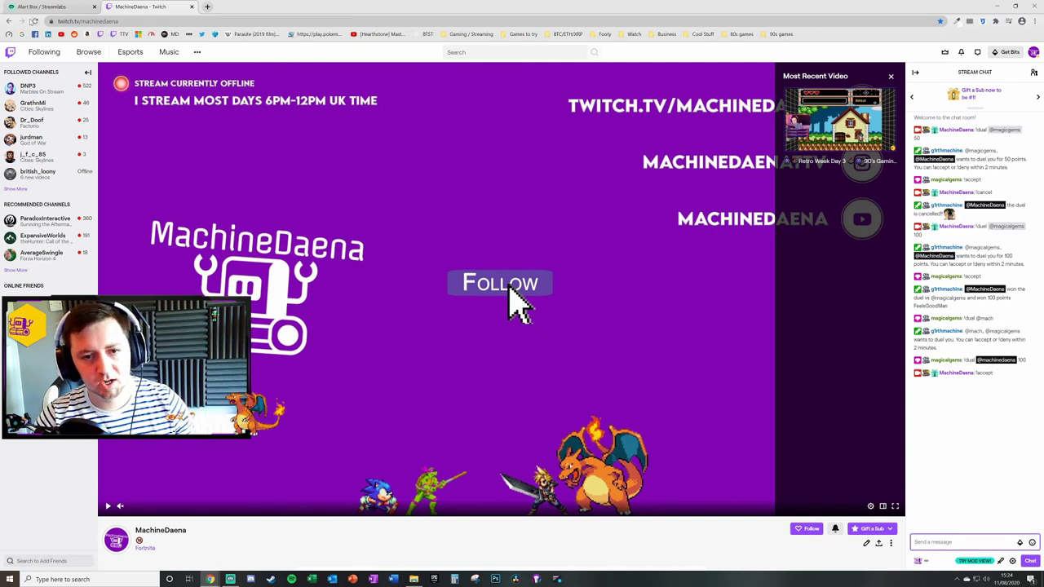
pyautogui.click(35, 21)
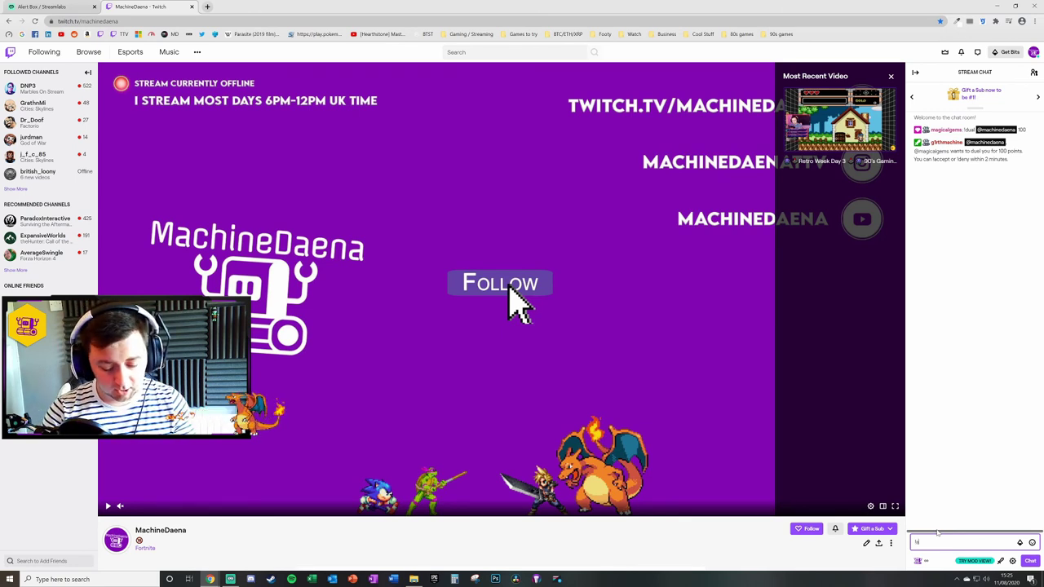
pyautogui.press('Return')
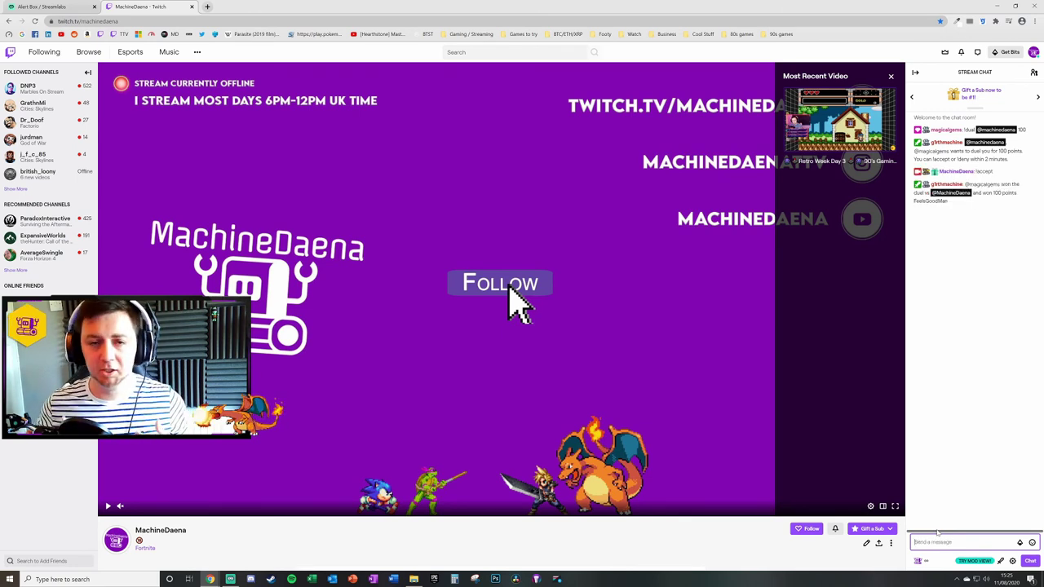